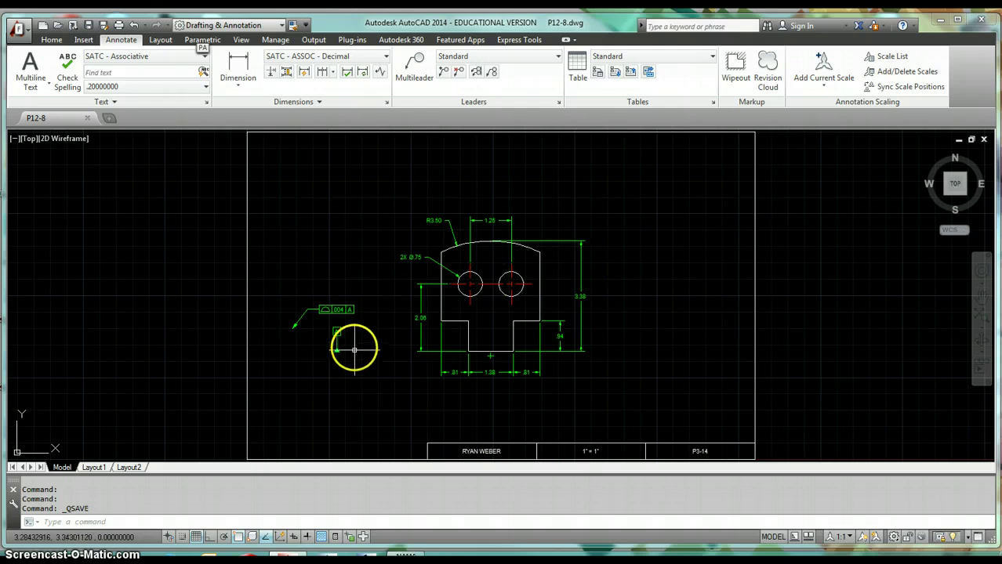
- Erase the .004 profile frame, its leader and the datum A flag with a window selection
scroll(354, 350, up, 5)
mouse_move(353, 343)
middle_down()
mouse_move(508, 351)
mouse_move(517, 279)
middle_up()
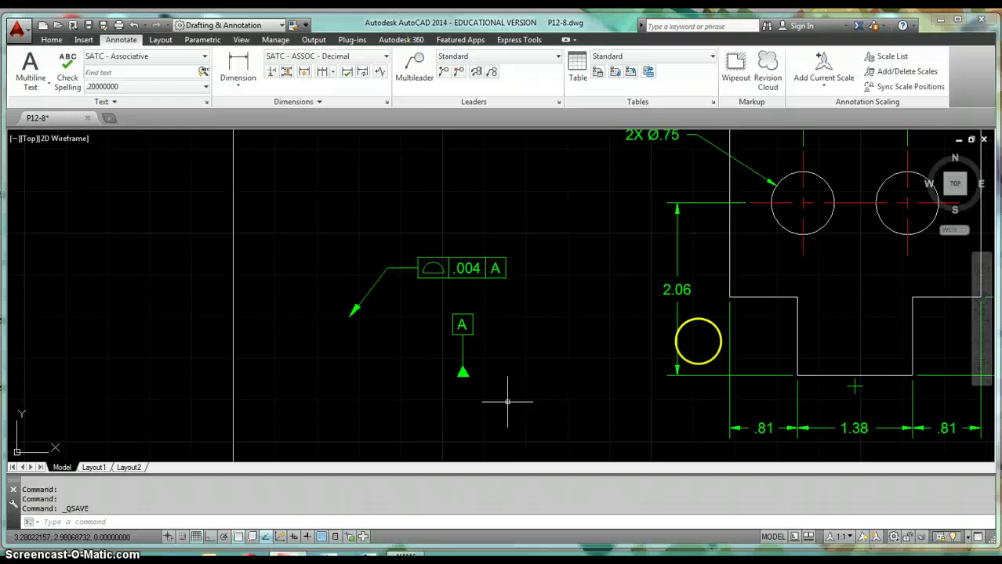
mouse_move(695, 340)
middle_down()
mouse_move(711, 336)
mouse_move(632, 358)
middle_up()
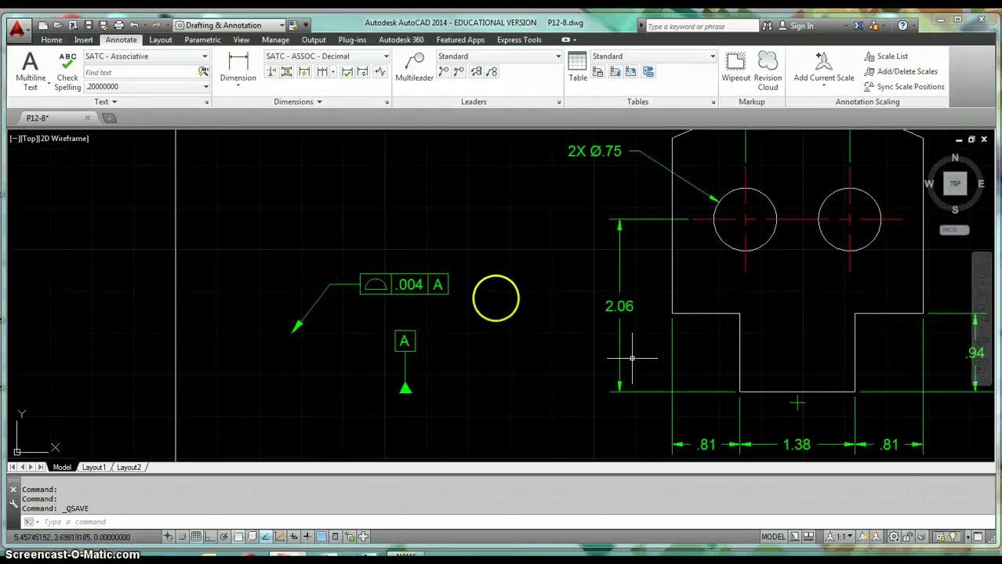
text(e)
key(Return)
click(456, 230)
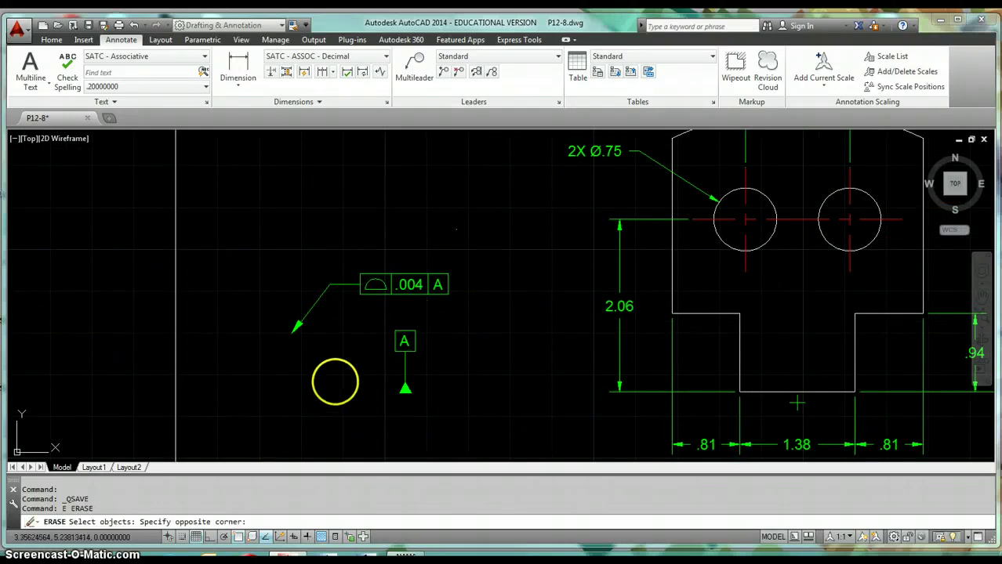
click(328, 387)
key(Return)
scroll(470, 372, down, 2)
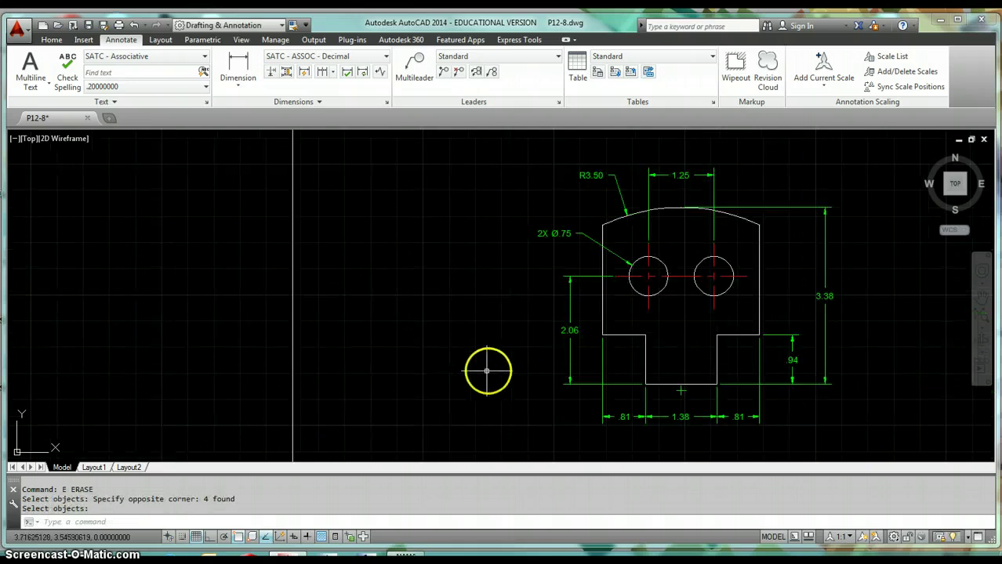
middle_drag(488, 369, 380, 364)
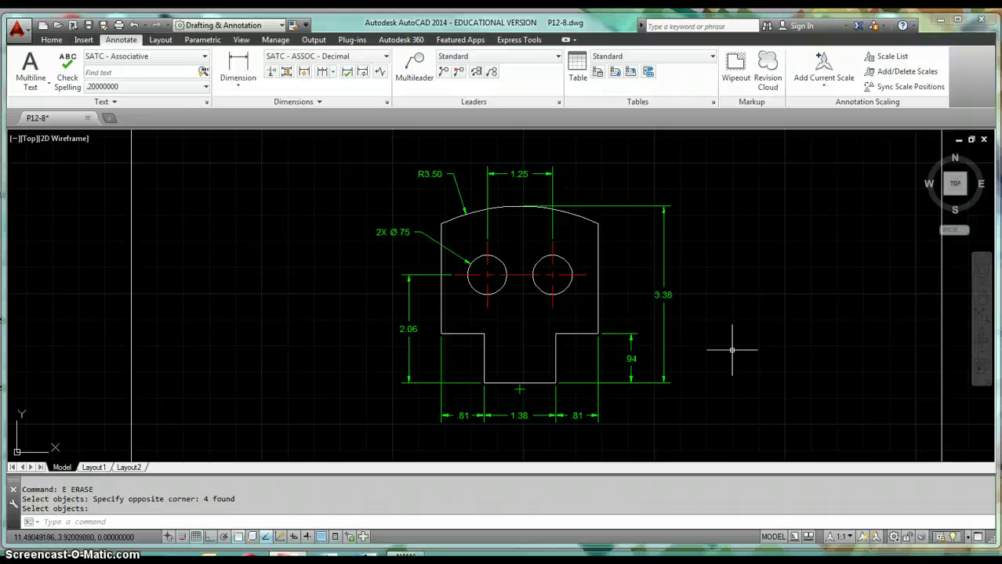
- Erase the 3.38 and .94 dimensions and the bottom .81, 1.38 and .81 dimensions
text(e)
key(Return)
mouse_move(705, 230)
mouse_down()
mouse_move(695, 189)
mouse_move(642, 329)
mouse_move(619, 361)
mouse_up()
click(619, 359)
key(Return)
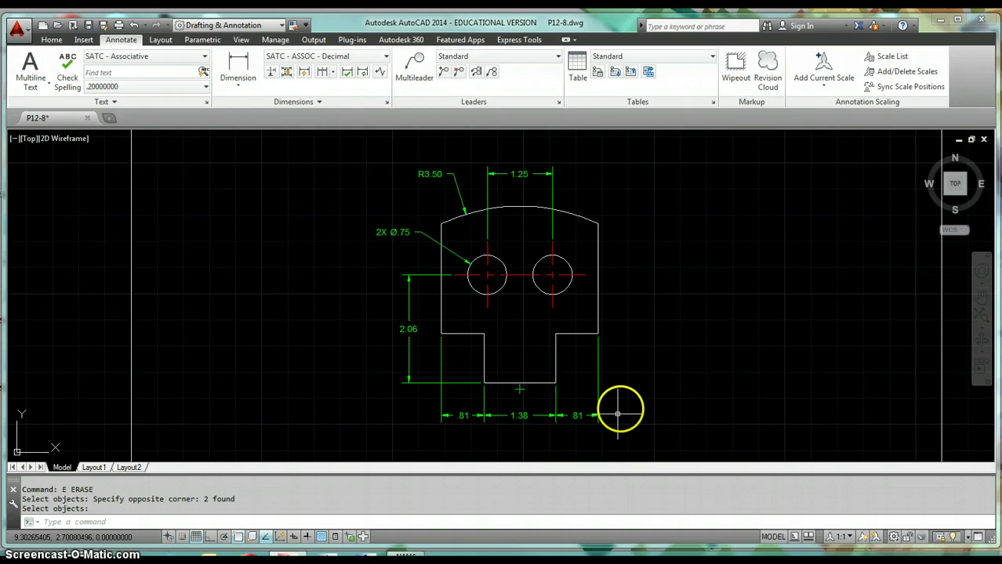
key(Return)
click(624, 401)
click(436, 432)
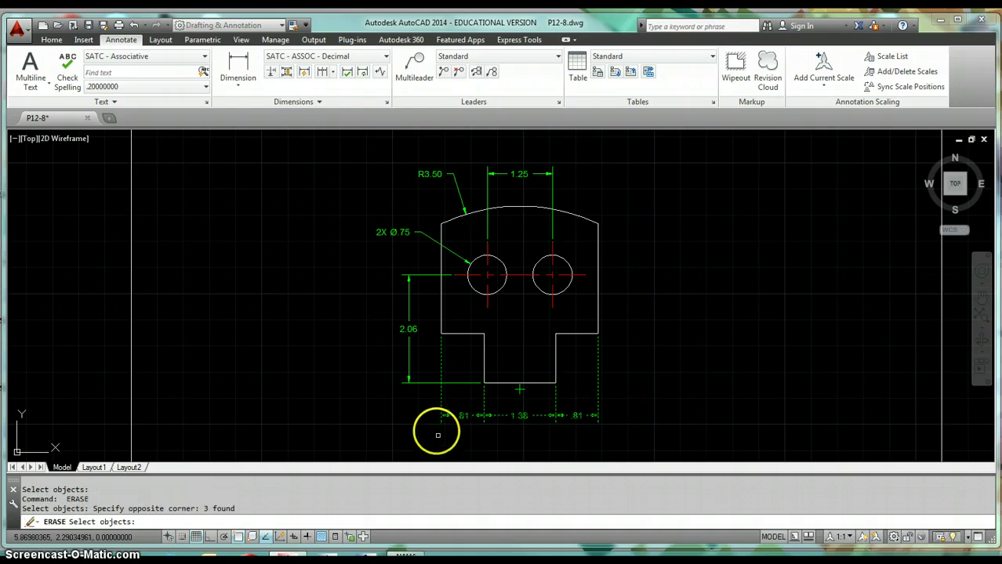
key(Return)
- Erase the 2.06, Ø.75, R3.50 and 1.25 dimensions, leaving nothing selected
click(418, 394)
click(381, 223)
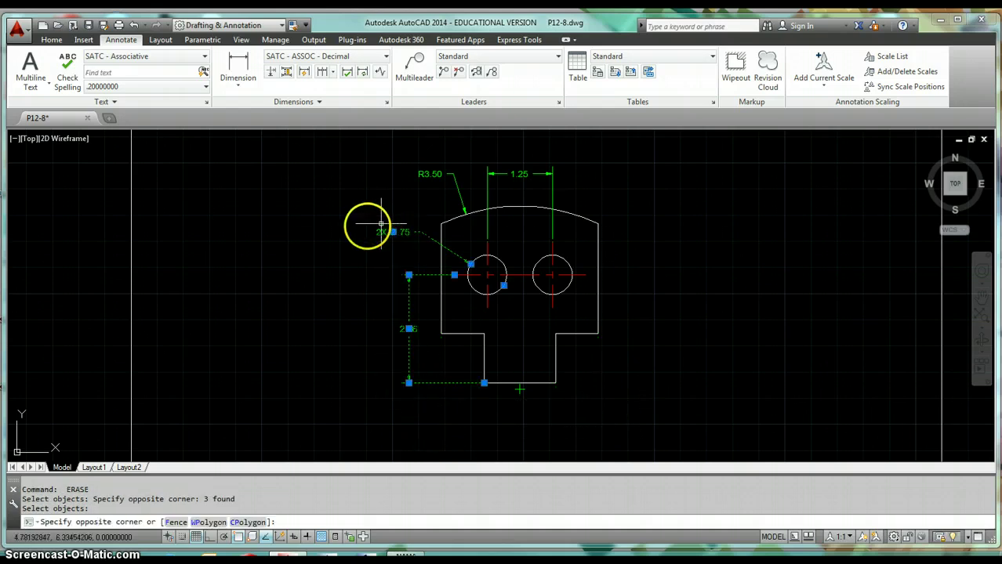
key(Return)
click(519, 156)
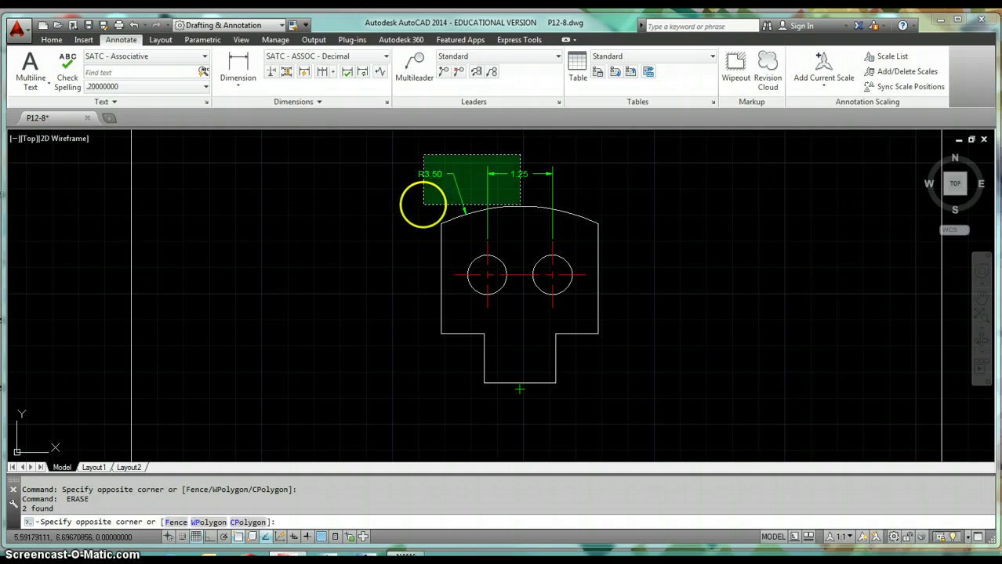
click(424, 200)
key(Return)
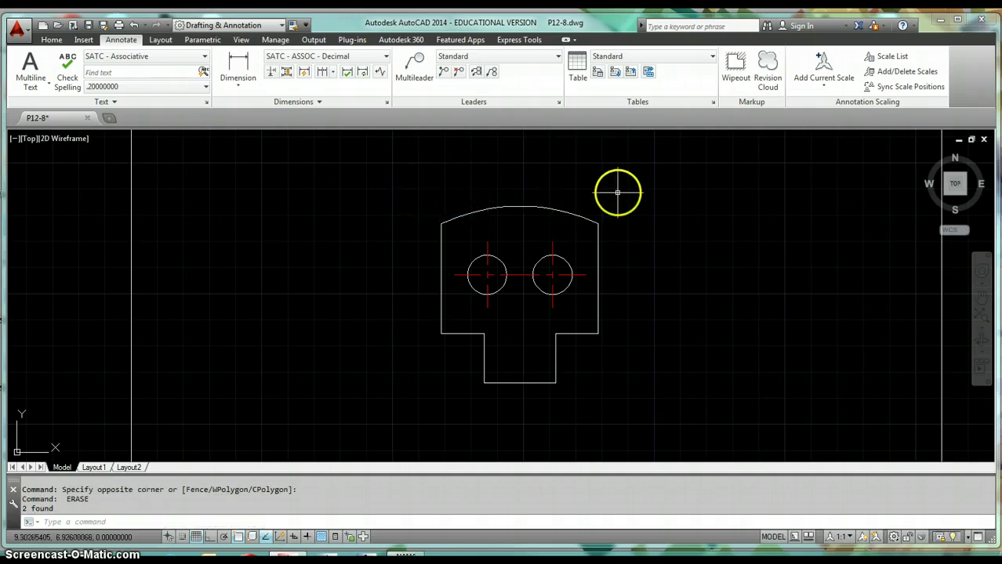
click(51, 39)
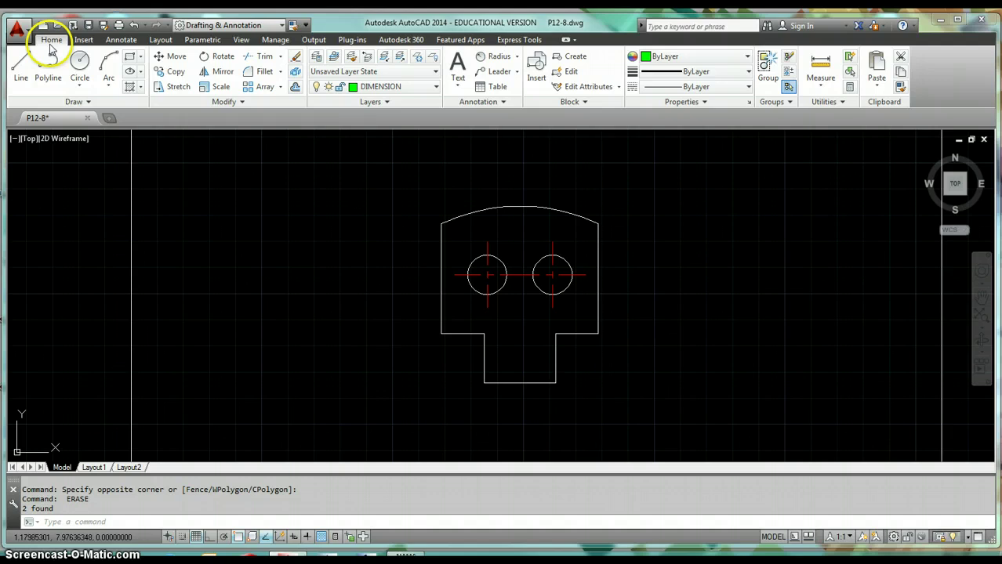
click(633, 234)
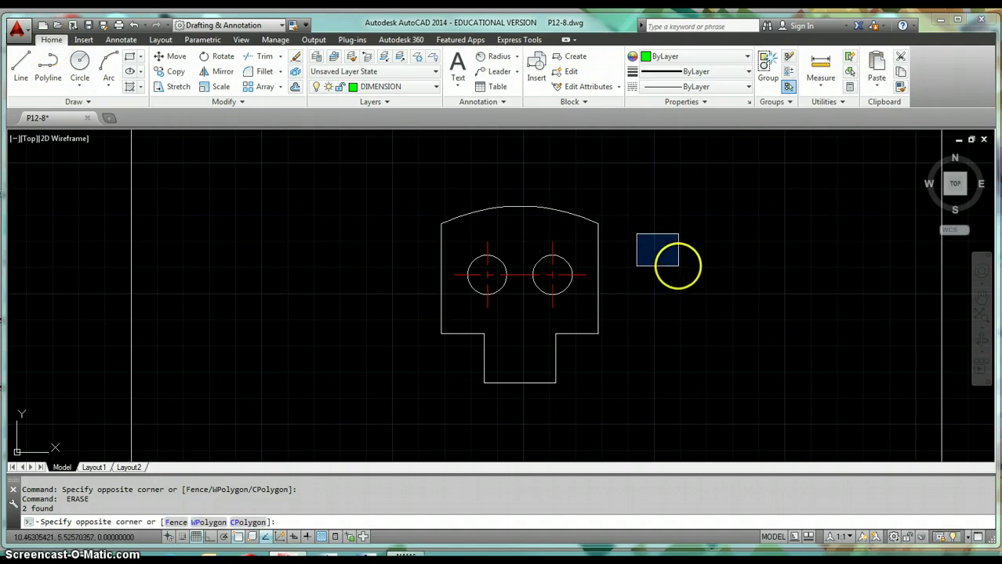
click(698, 299)
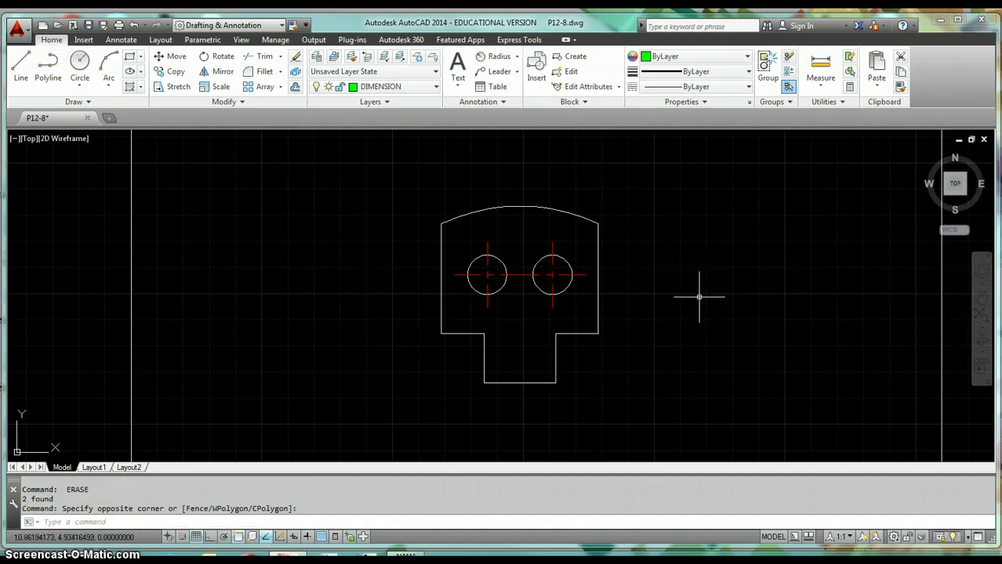
- Start QLEADER (LE) and set Tolerance annotation with a Closed filled arrowhead
text(LE)
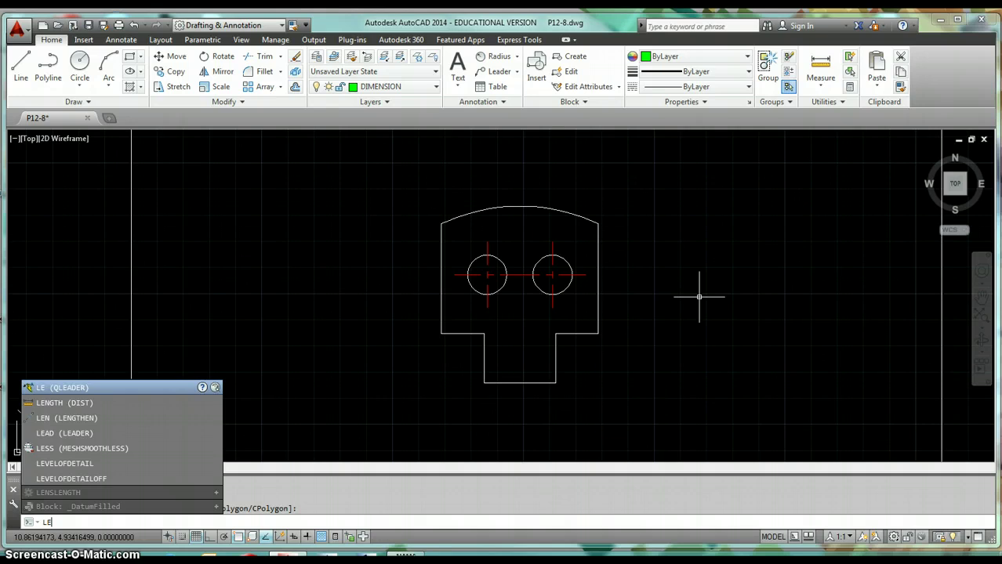
key(Return)
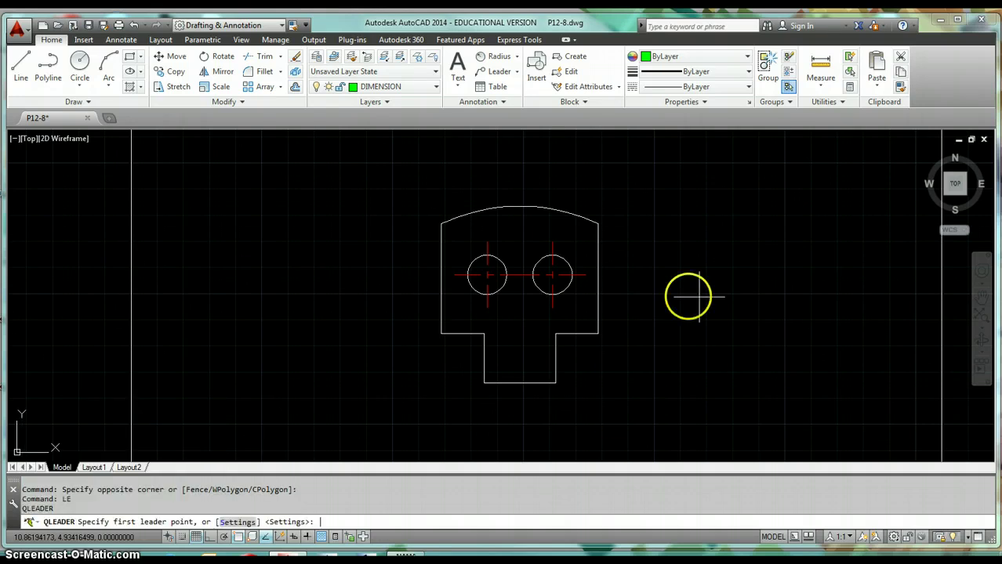
click(235, 523)
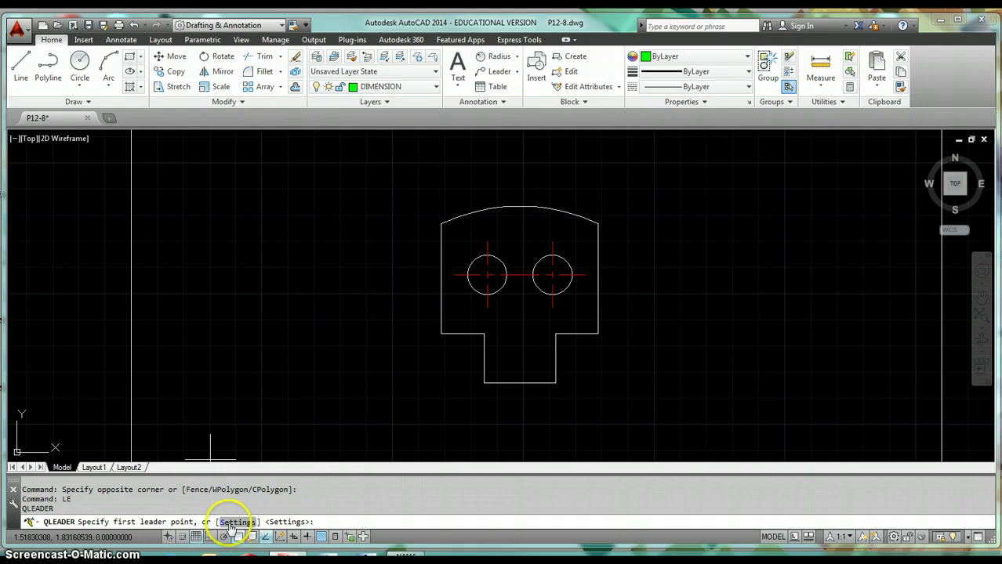
click(381, 207)
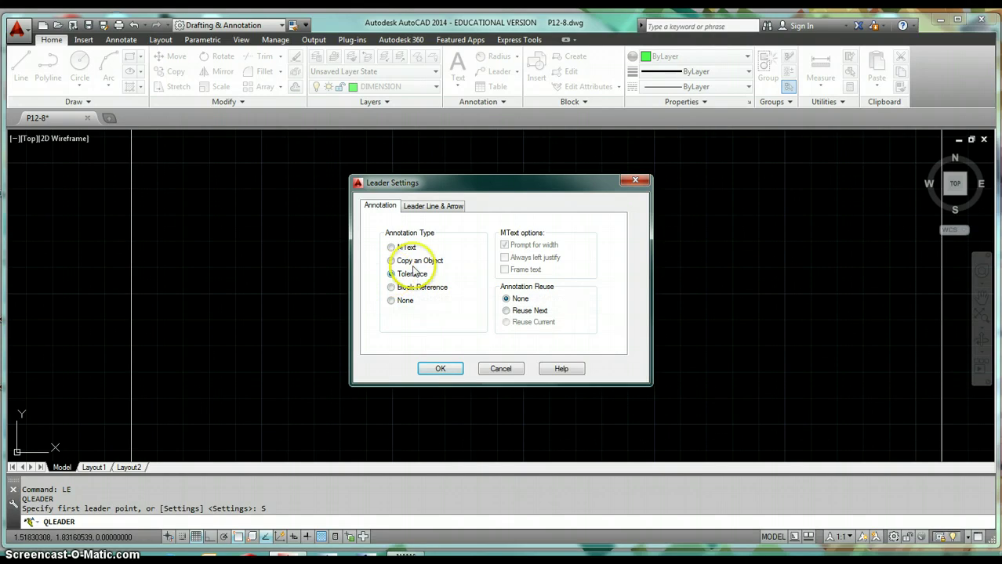
click(432, 207)
click(509, 251)
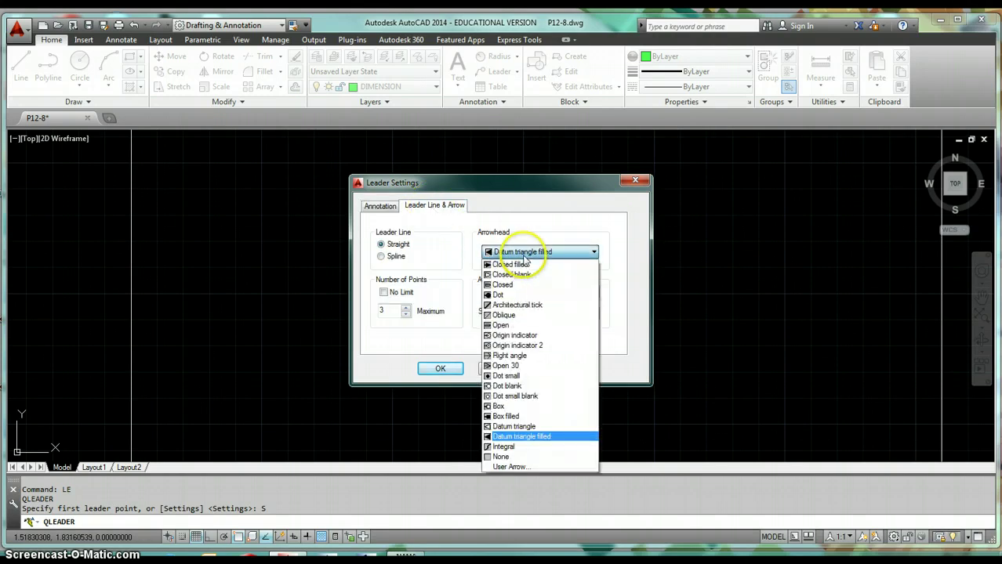
click(527, 265)
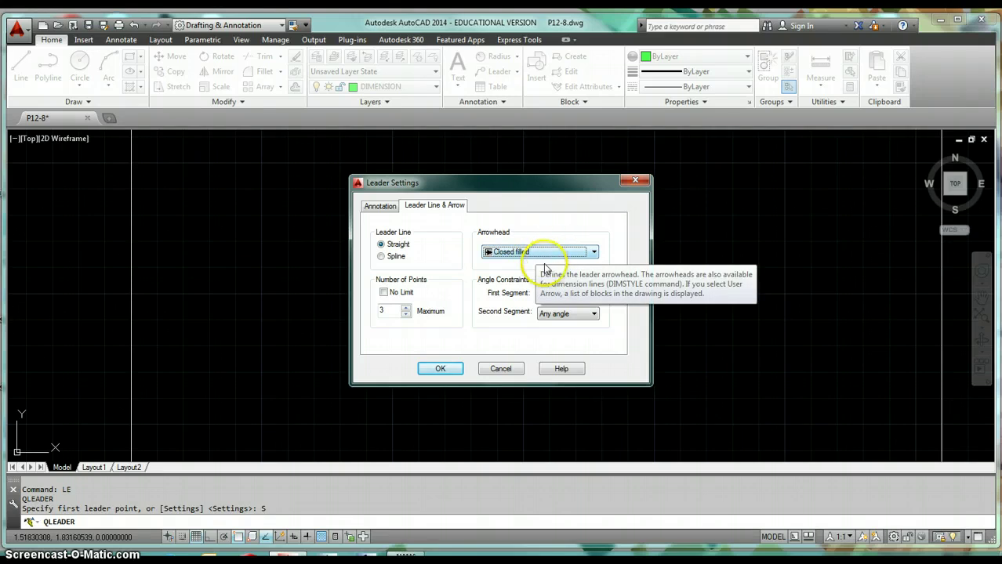
click(437, 370)
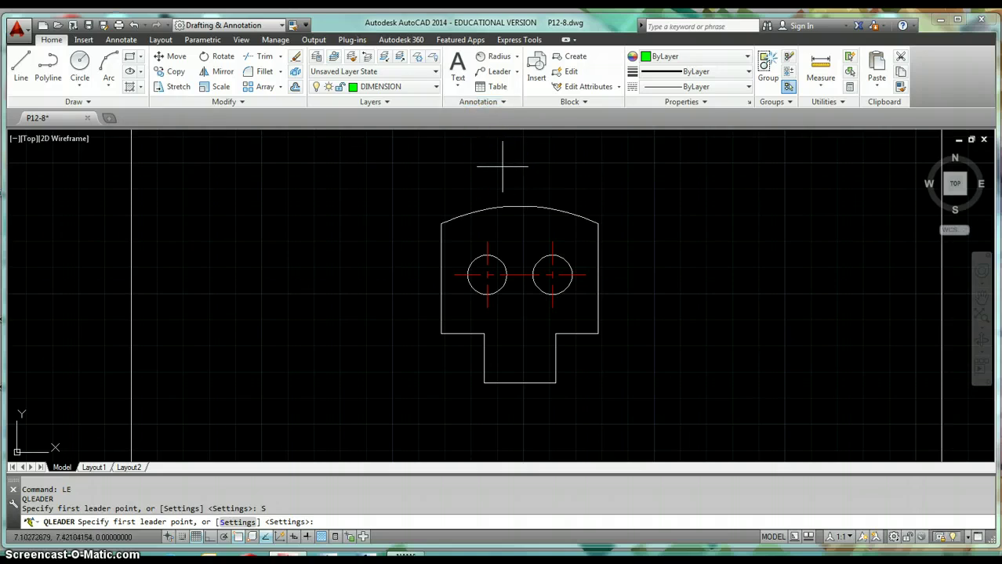
- Draw a leader from the top arc's midpoint with a .25 horizontal landing under Ortho
click(525, 168)
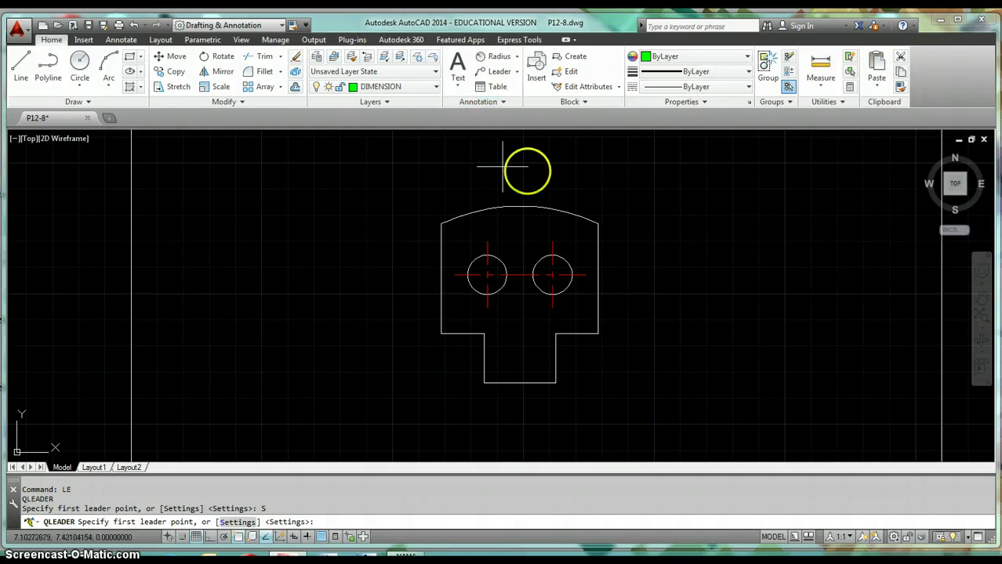
click(519, 207)
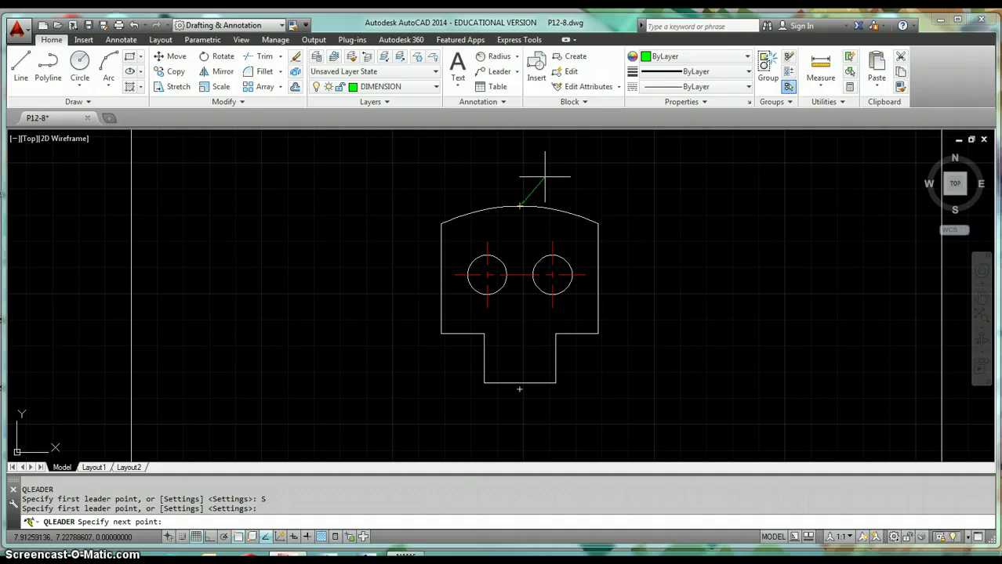
click(545, 177)
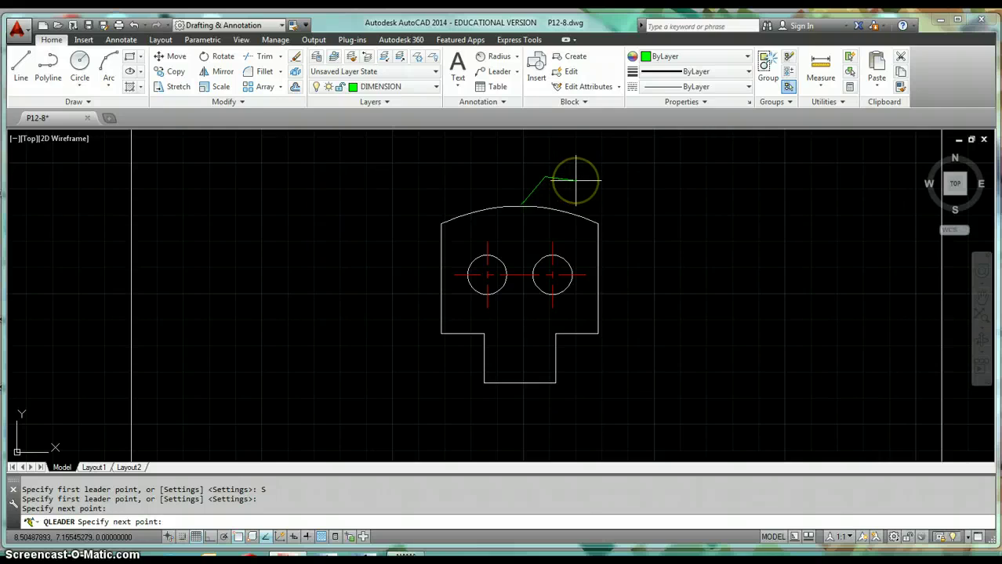
key(F8)
text(.25)
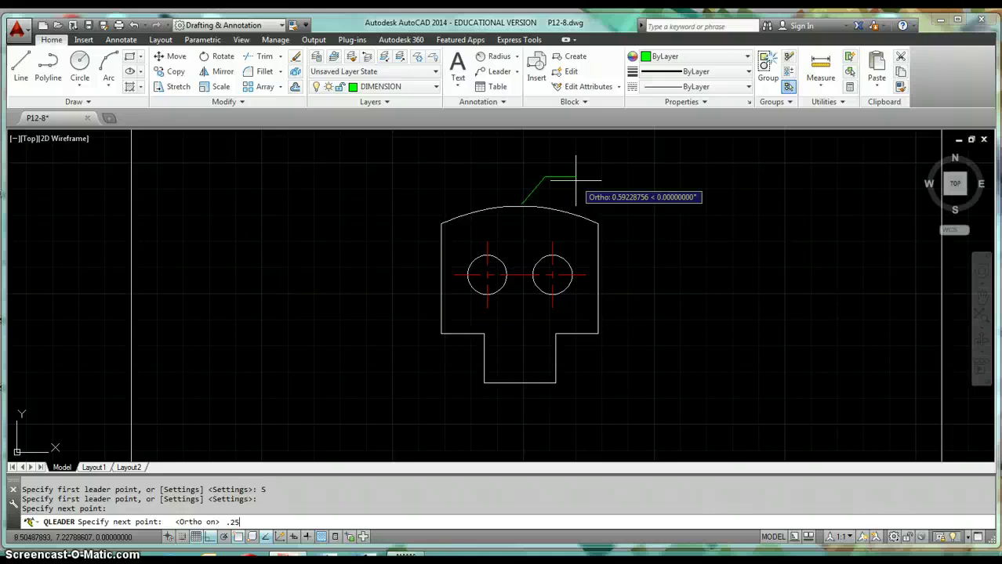
key(Return)
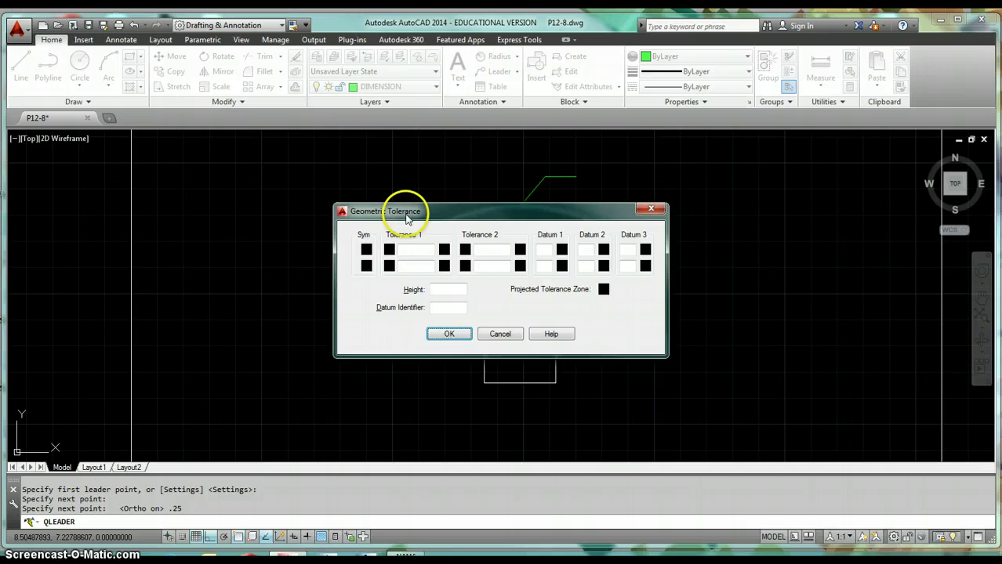
- Fill the frame with the surface profile symbol, .004 tolerance and datum A, and place it
click(367, 251)
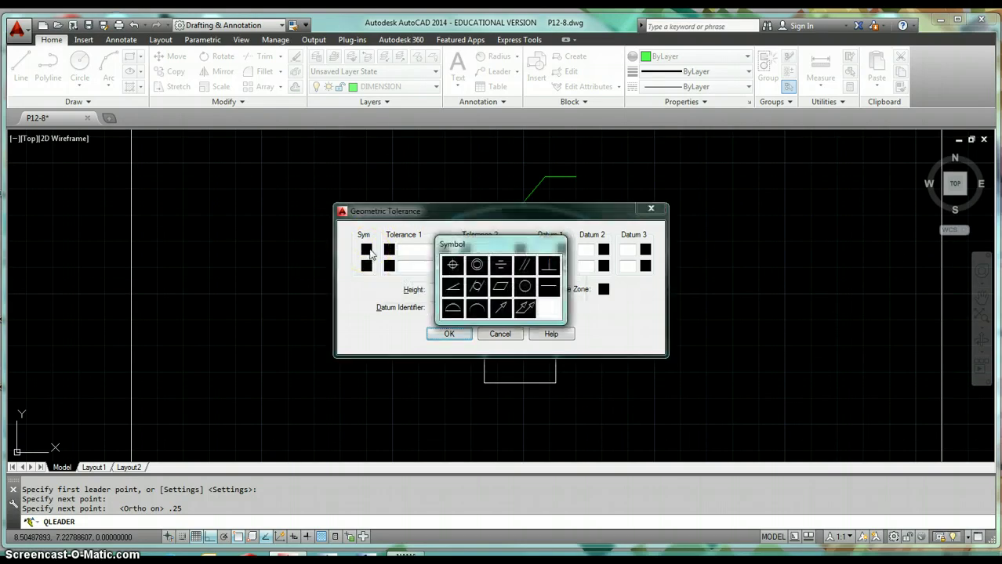
click(453, 312)
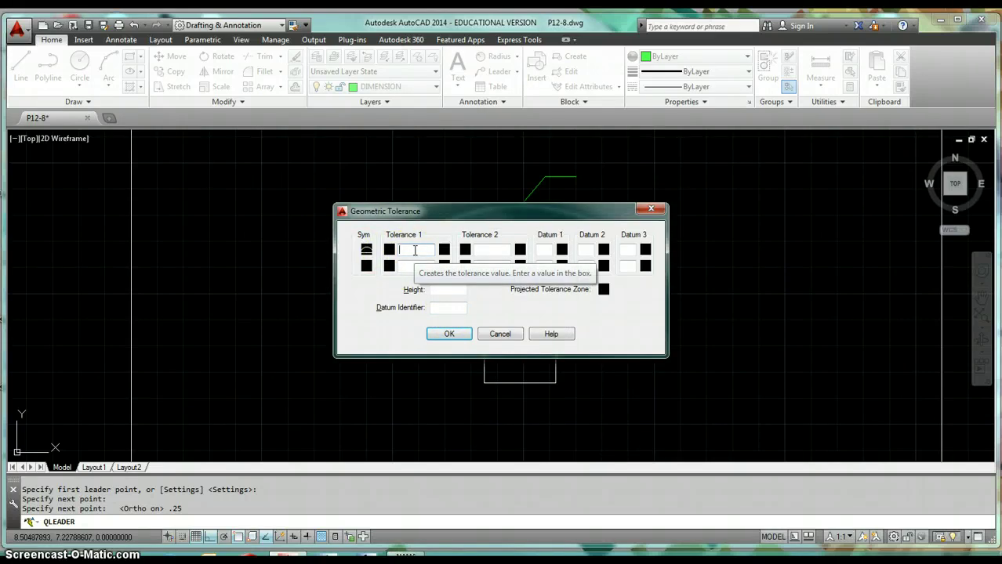
text(.004)
click(546, 249)
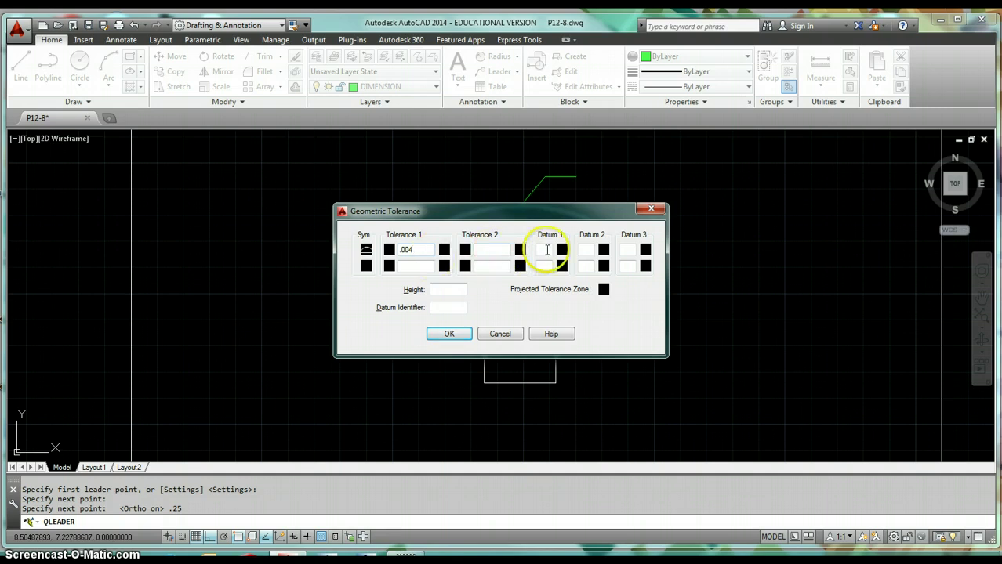
text(A)
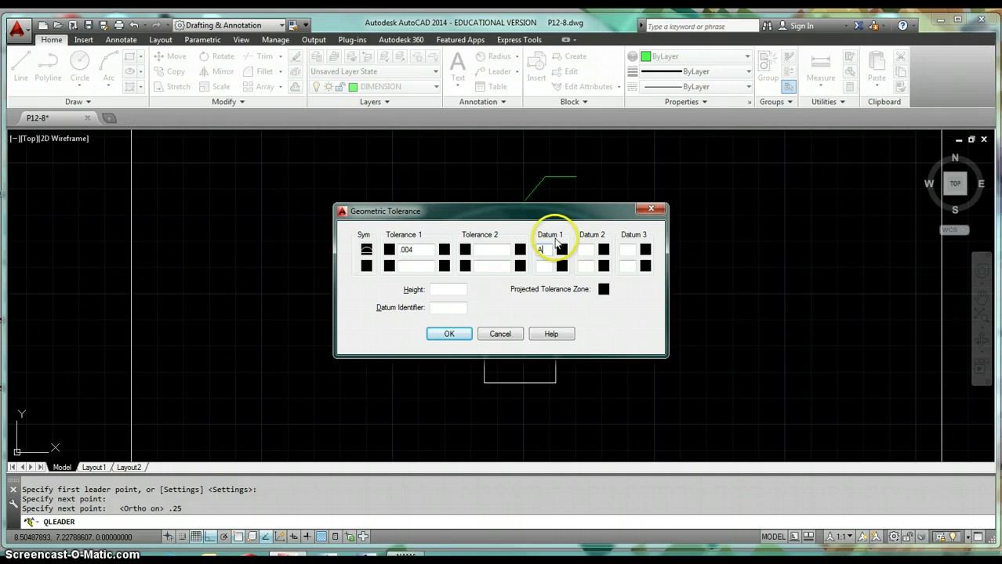
click(449, 335)
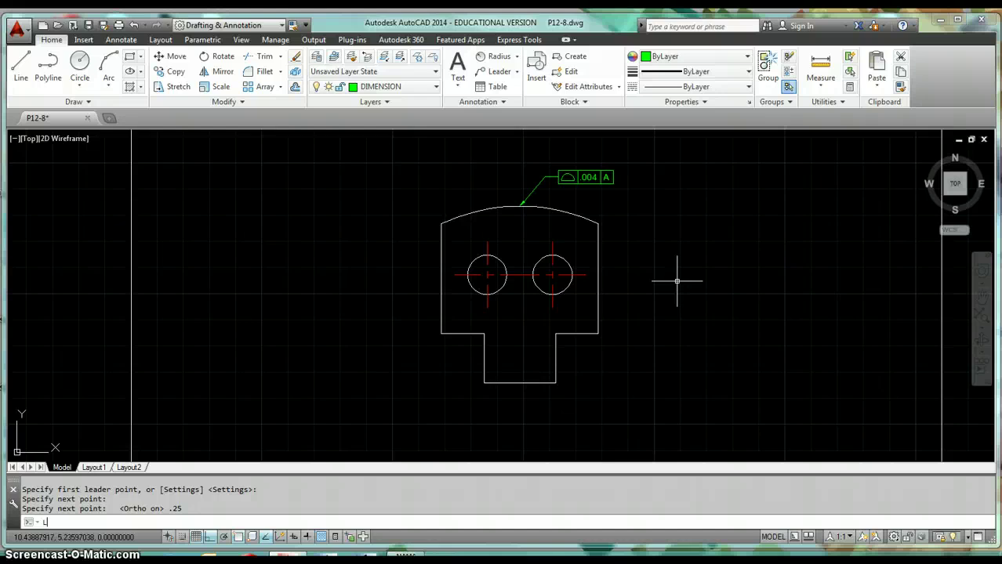
- Start another quick leader with Tolerance confirmed as its annotation type
text(E)
key(Return)
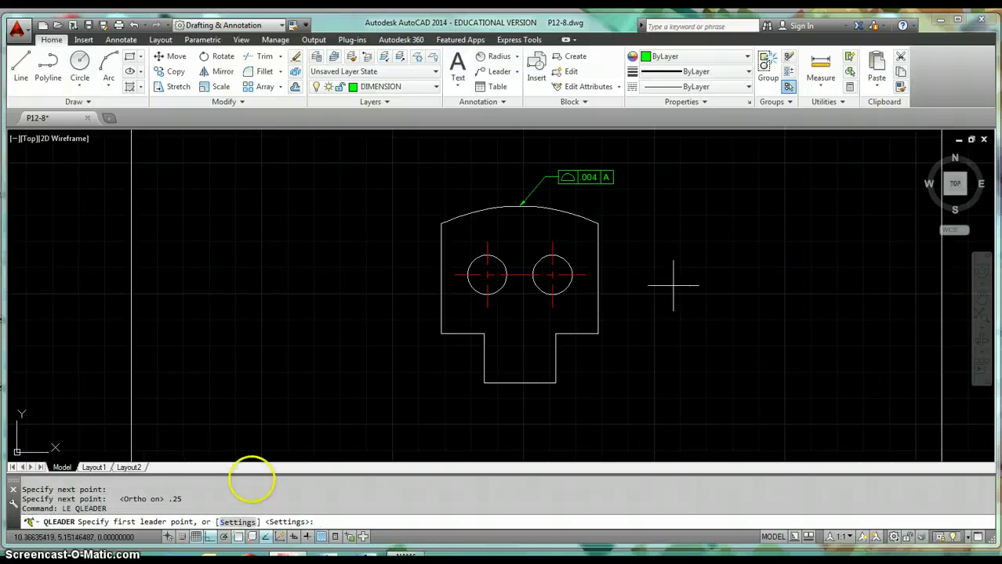
click(236, 522)
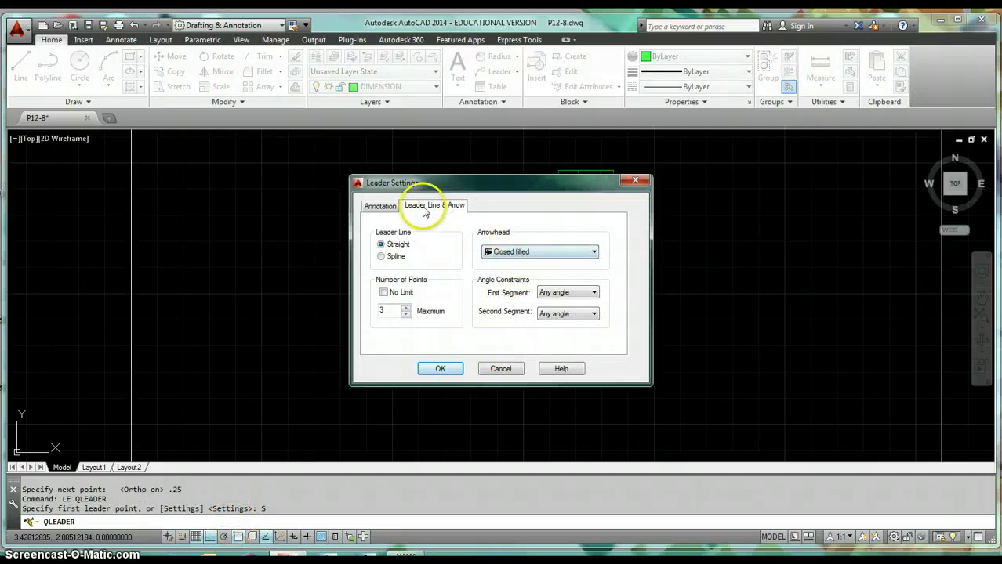
click(379, 205)
click(439, 367)
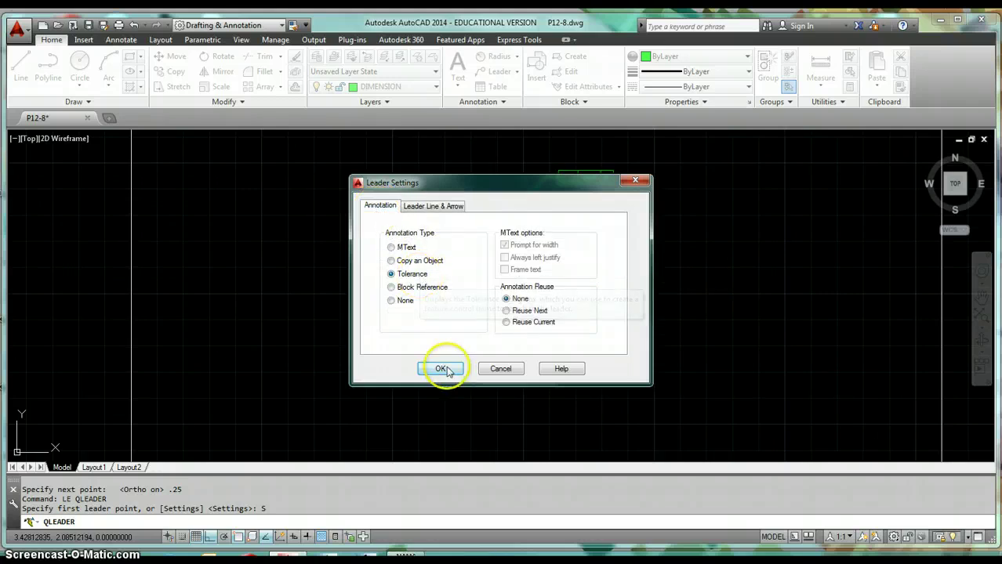
scroll(572, 377, up, 4)
mouse_move(576, 380)
middle_down()
mouse_move(404, 297)
mouse_move(399, 280)
middle_up()
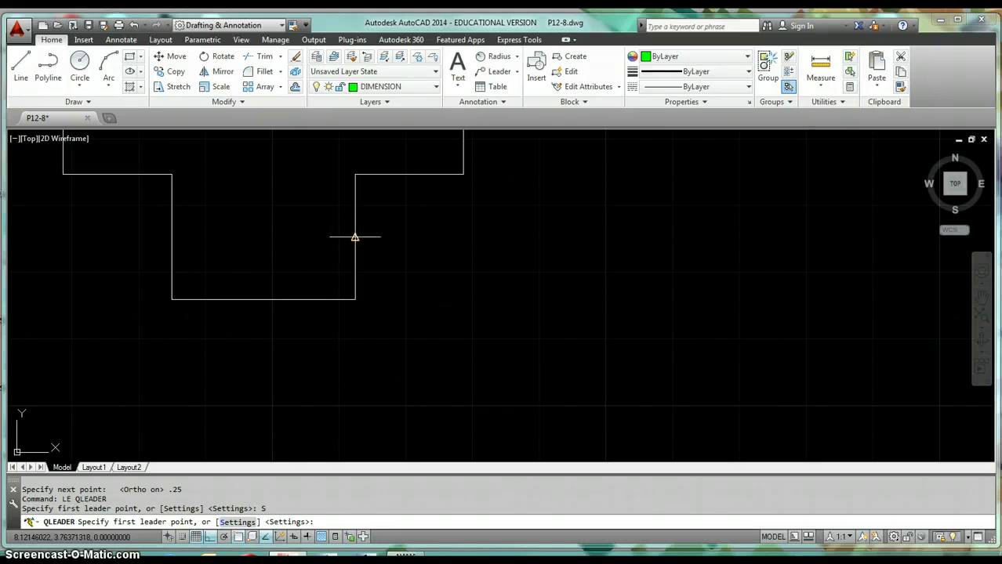
- Draw a bent leader from the notch's right edge ending in a horizontal landing
click(354, 237)
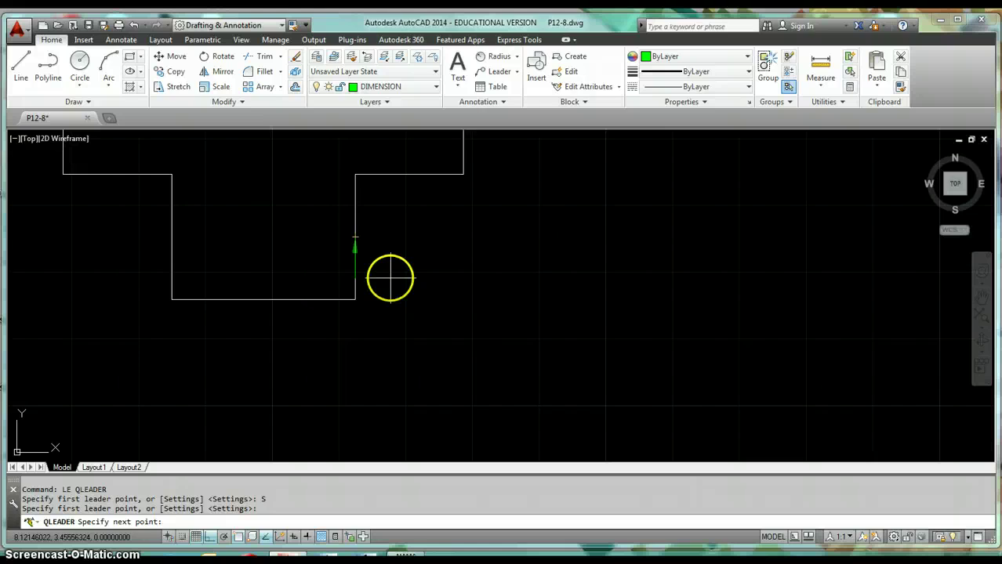
key(F8)
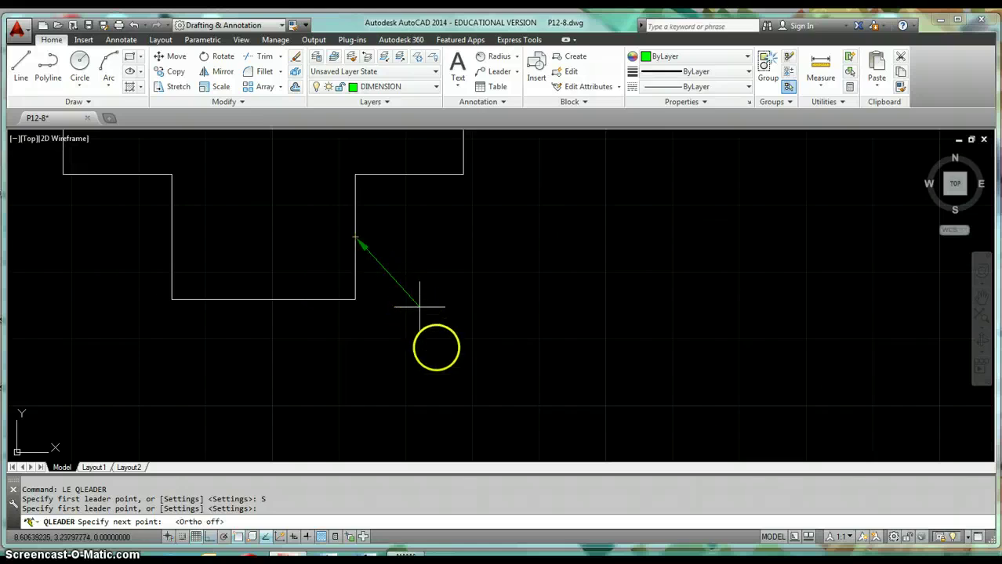
click(453, 354)
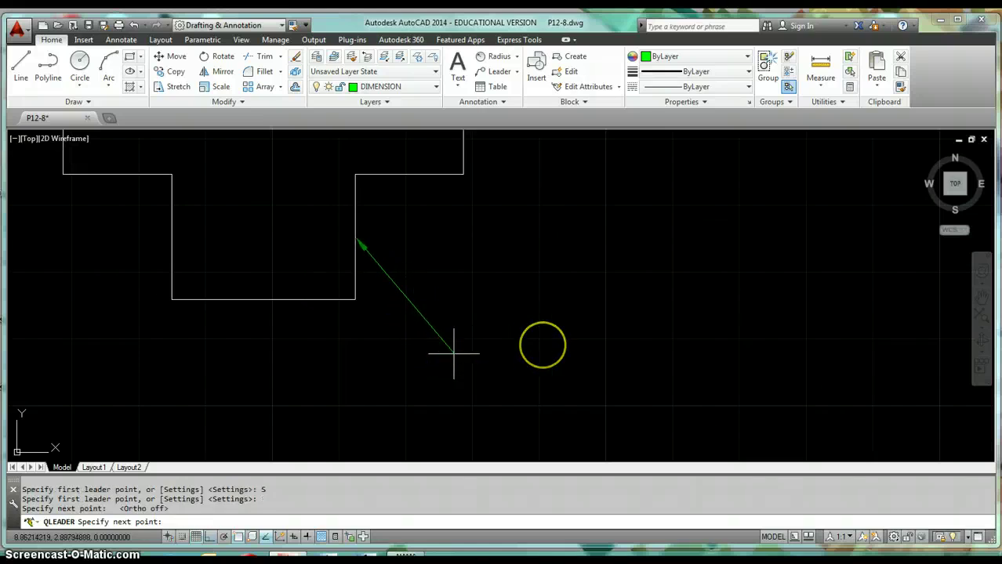
key(F8)
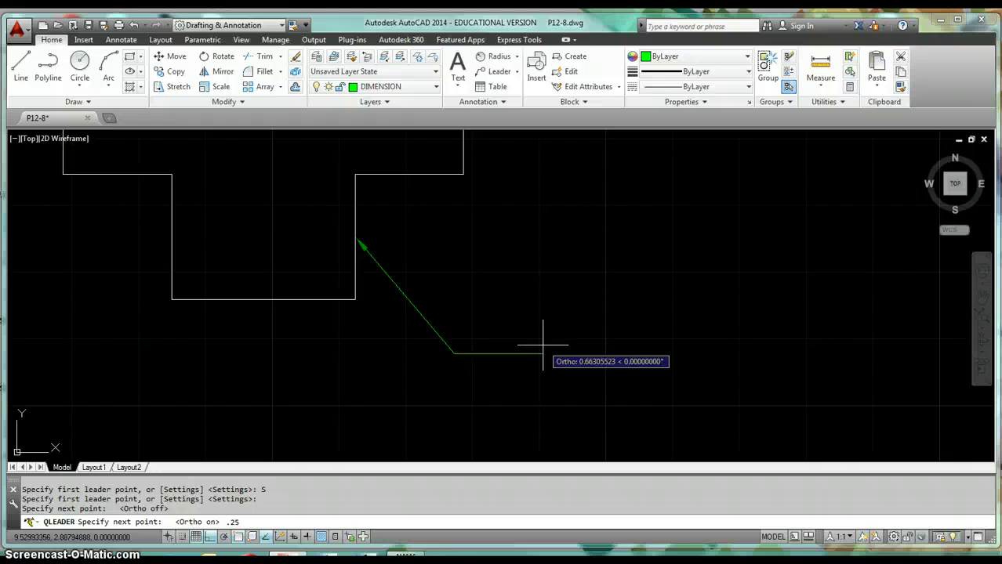
key(Return)
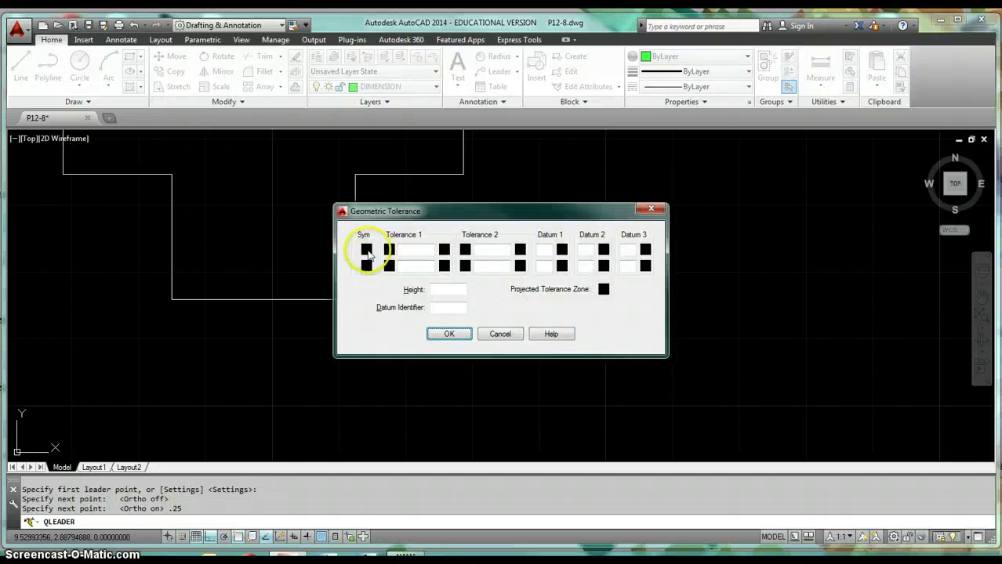
- Fill the frame with the parallelism symbol, .001 tolerance and datum B, and place it
click(367, 250)
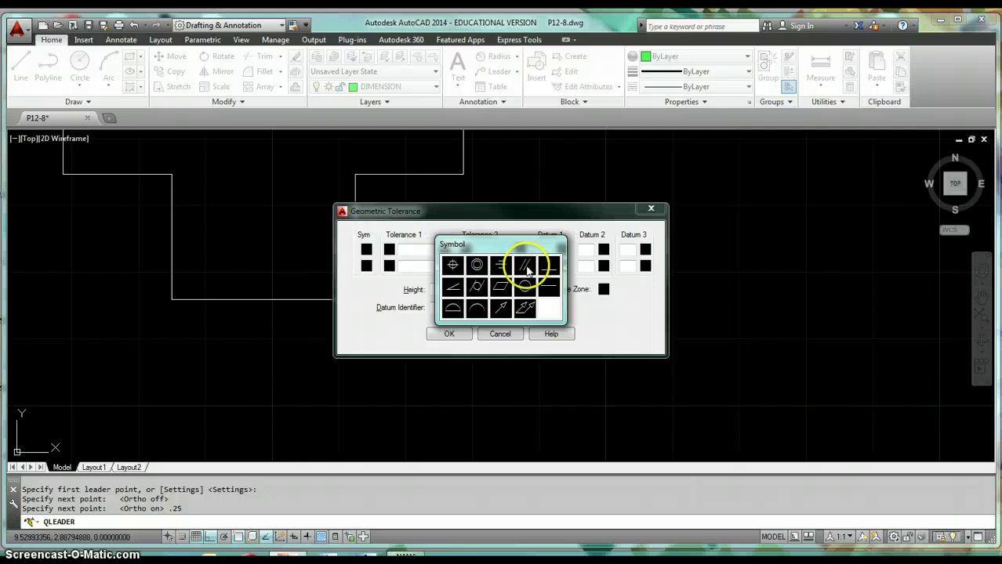
click(524, 265)
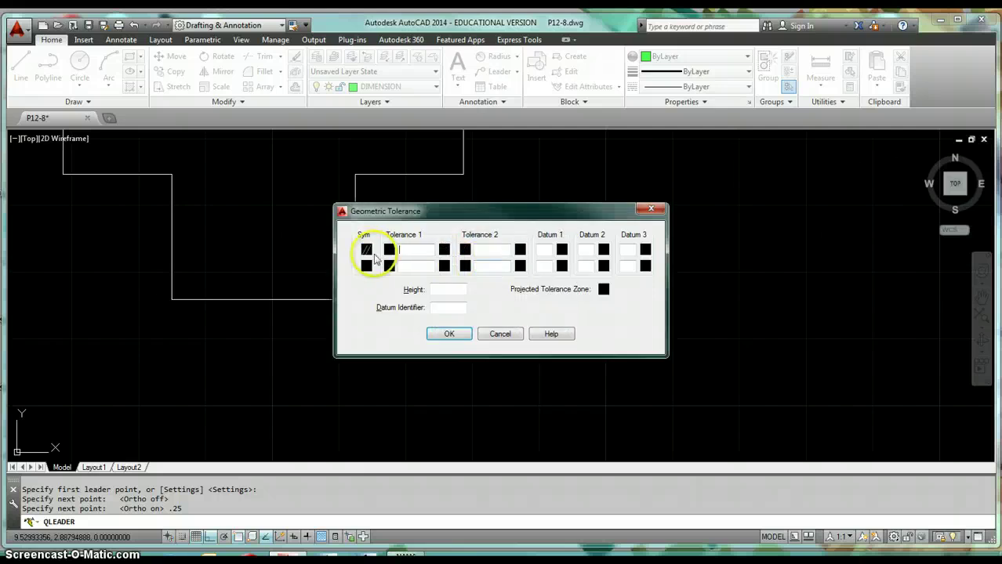
click(422, 250)
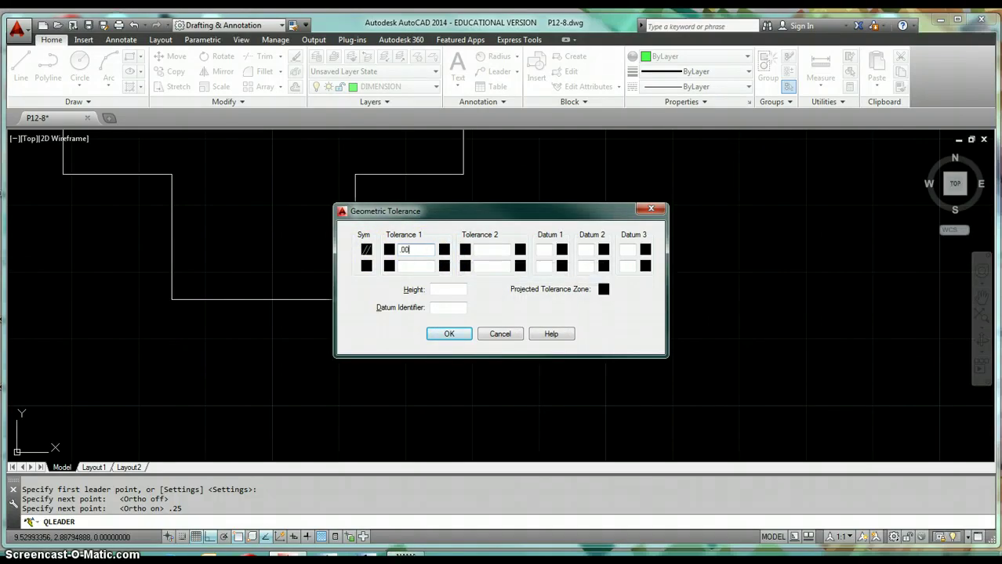
text(.001)
click(545, 250)
click(548, 260)
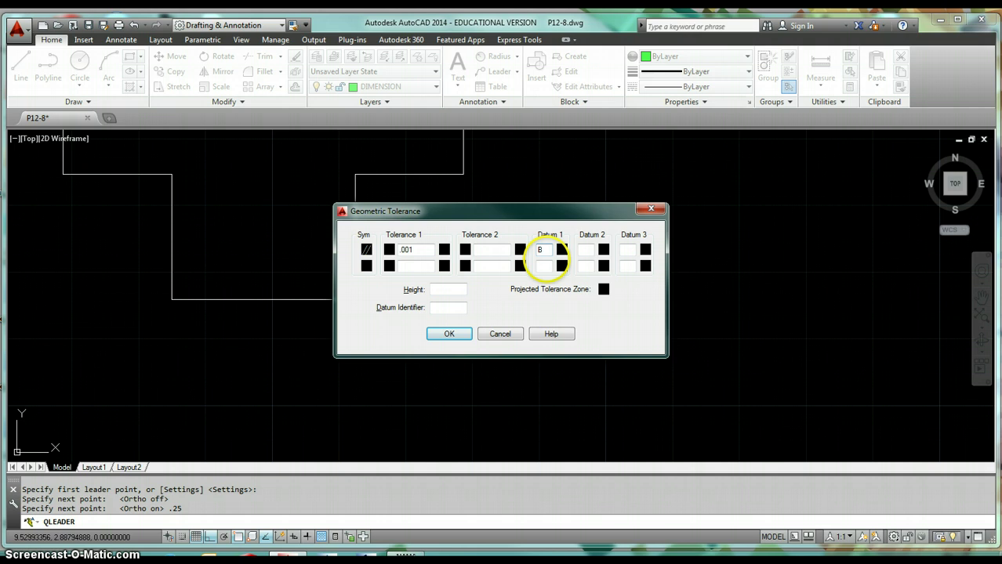
click(449, 334)
scroll(624, 303, down, 1)
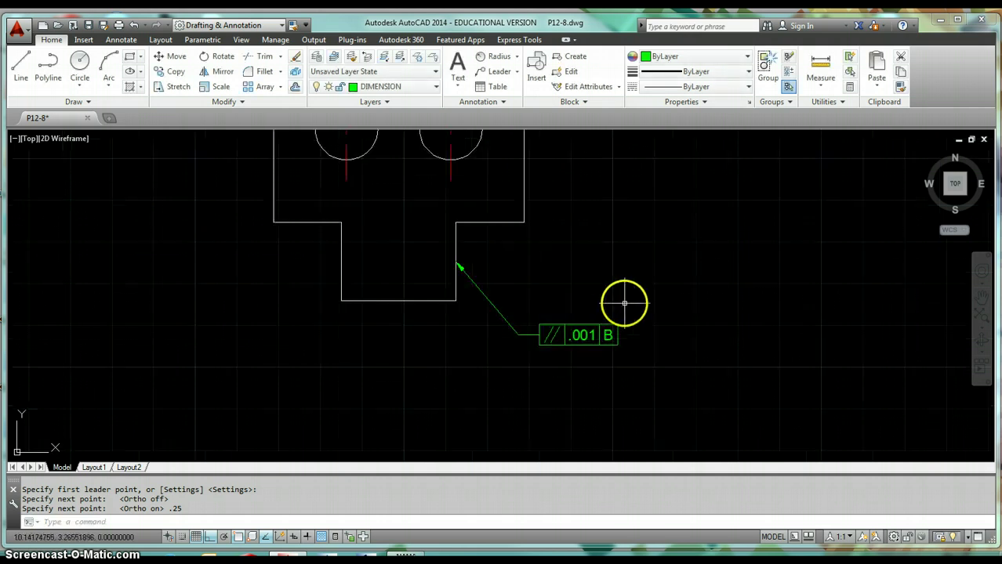
scroll(624, 302, down, 1)
- Start another quick leader with its arrowhead set to Datum triangle filled
middle_drag(586, 230, 559, 317)
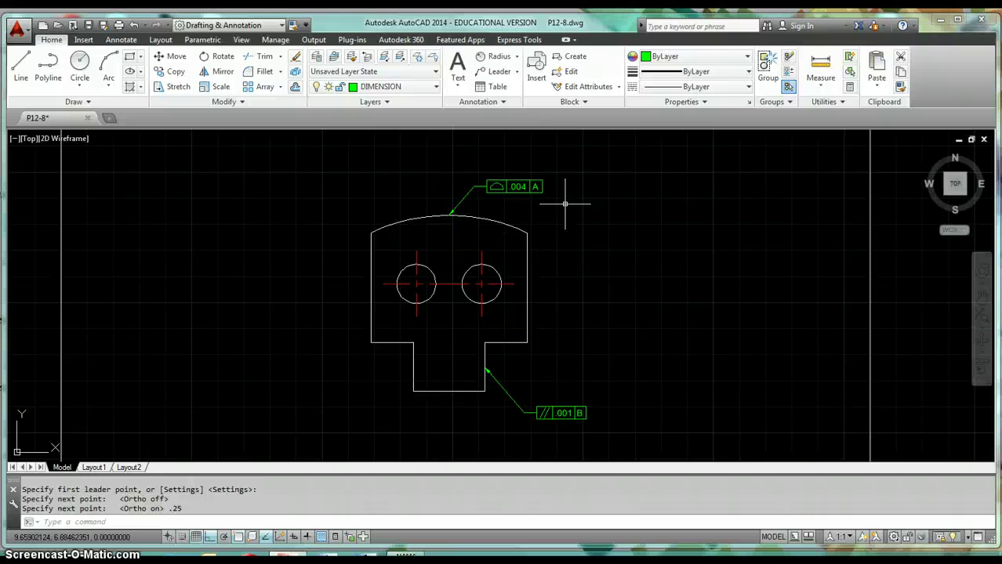
key(Return)
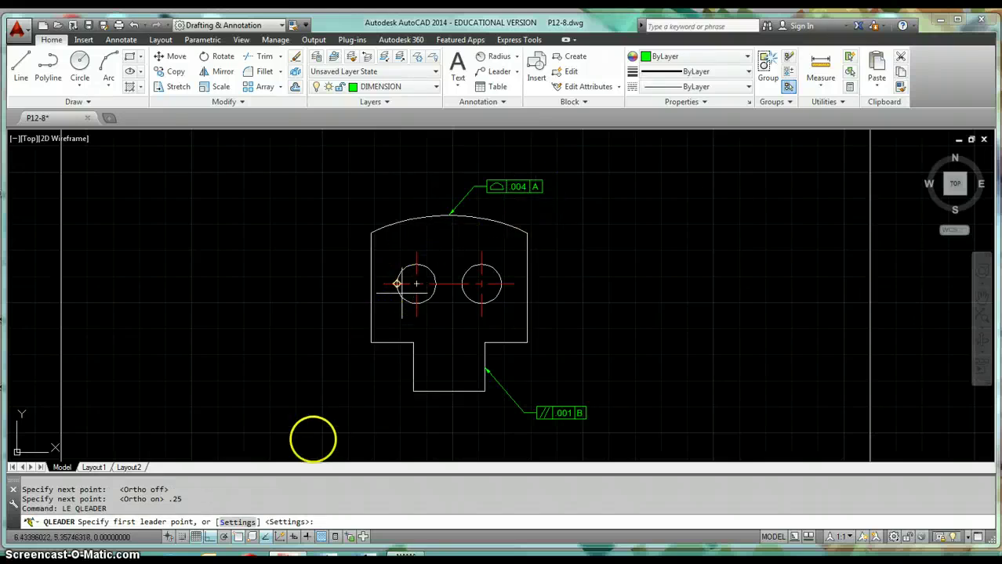
click(235, 522)
click(434, 205)
click(521, 252)
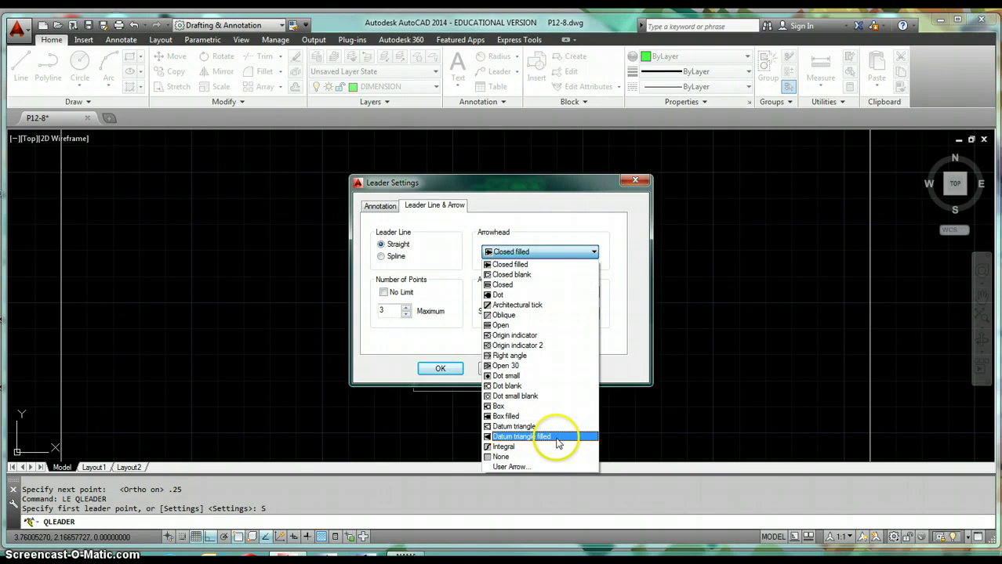
click(540, 436)
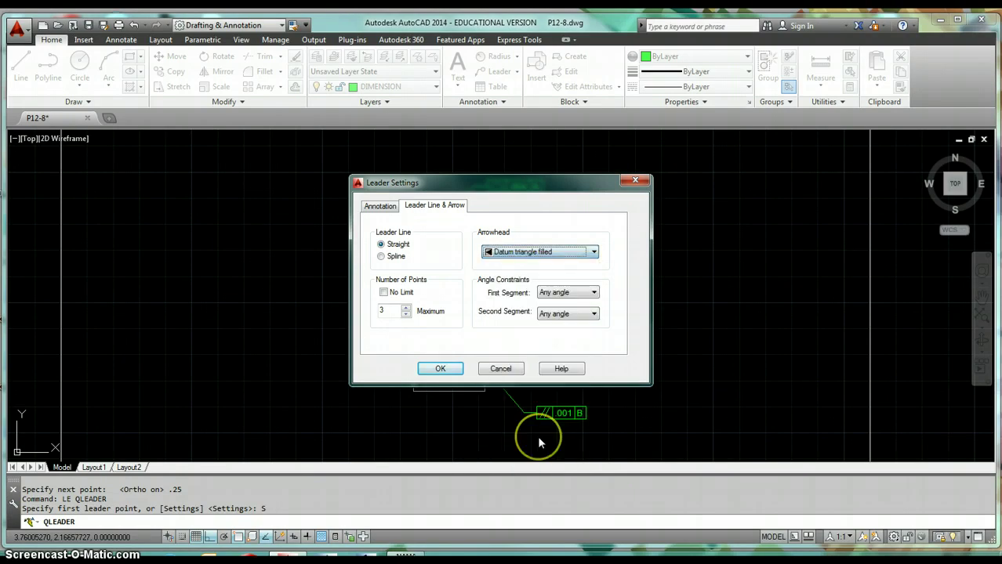
click(440, 368)
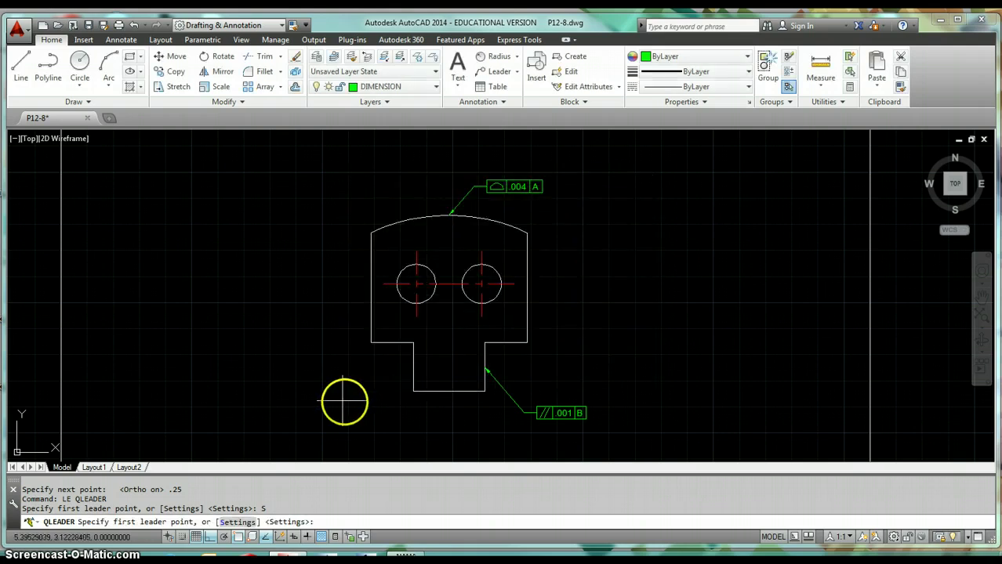
- Place a .5 vertical datum-triangle leader on the lower tab's bottom edge, ending without a frame
middle_drag(387, 422, 415, 336)
scroll(451, 331, up, 2)
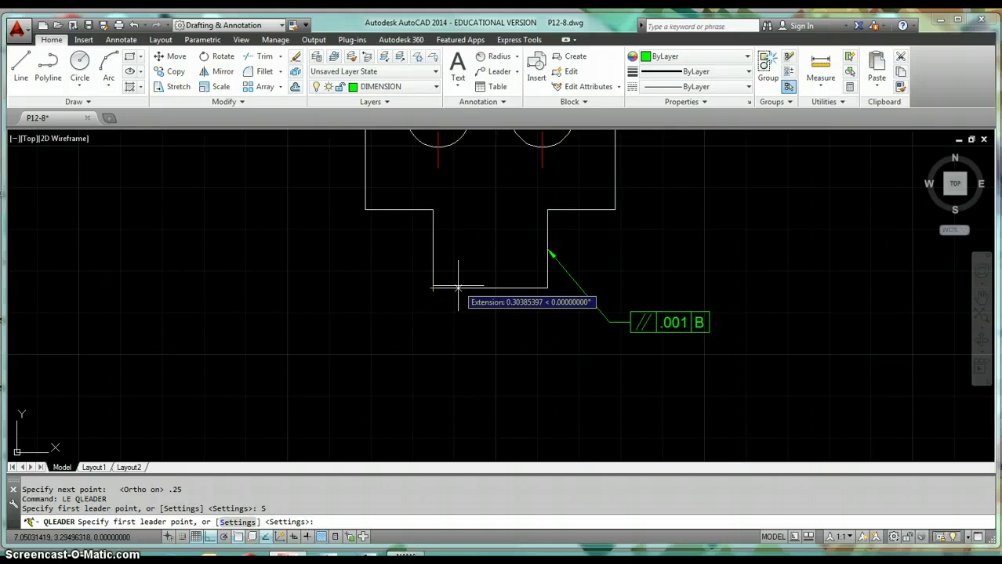
click(458, 287)
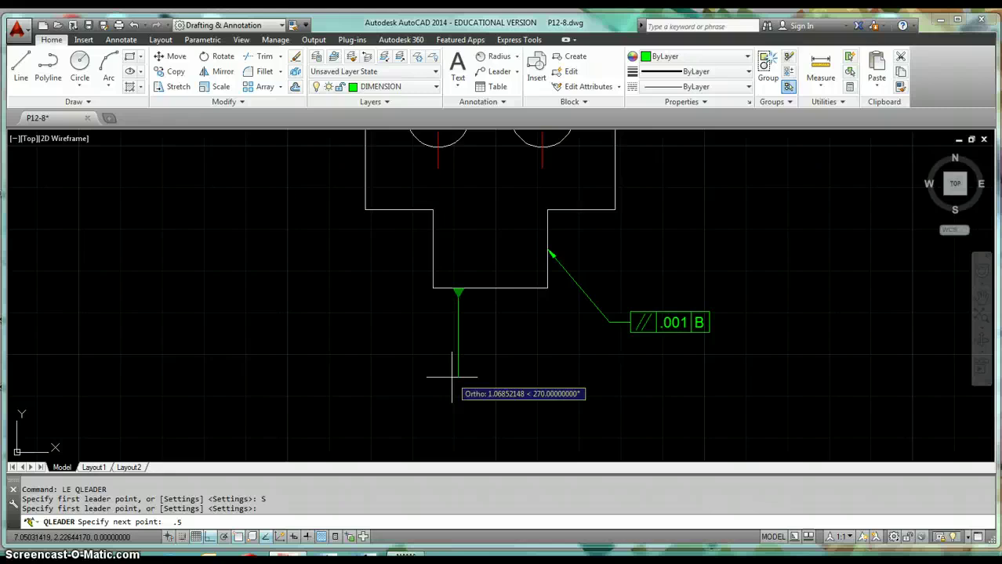
key(Return)
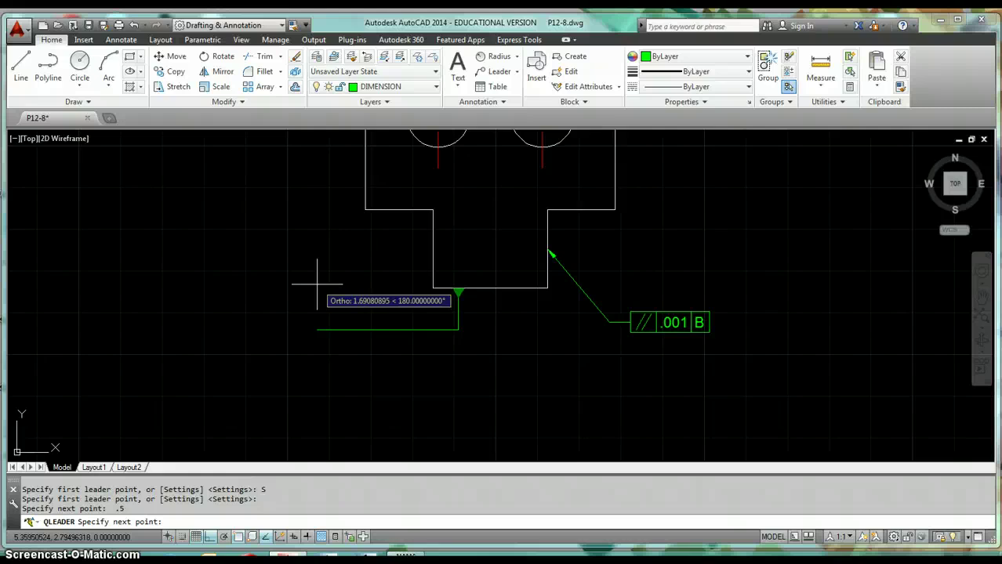
key(Escape)
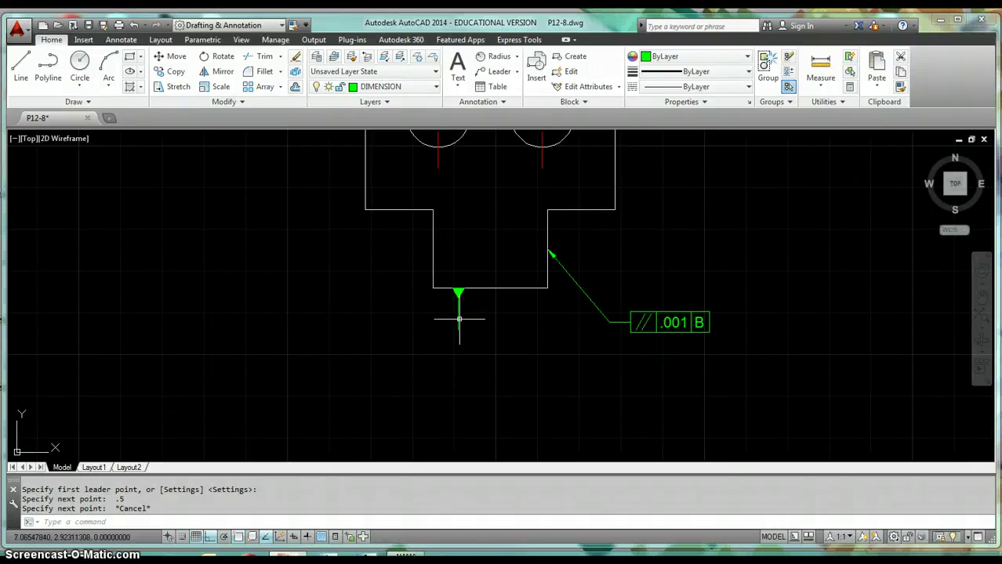
mouse_move(459, 319)
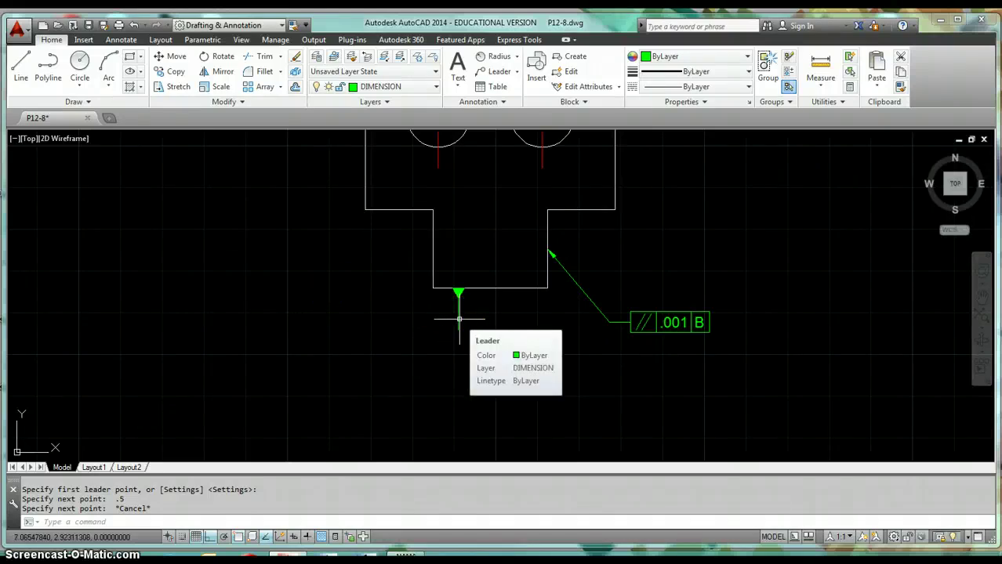
- Create a datum identifier frame reading A with the Tolerance tool and place it below the leader
click(125, 40)
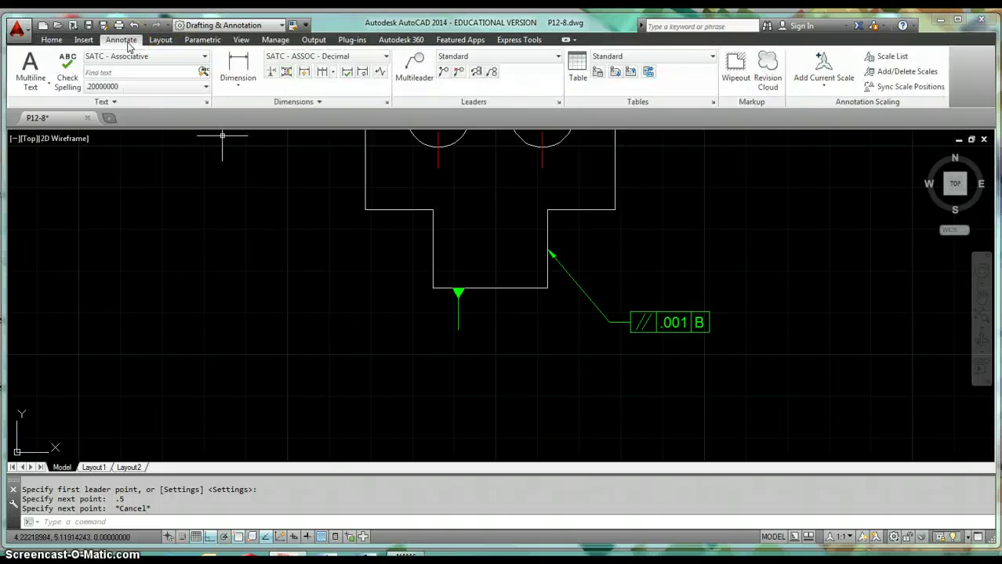
click(307, 105)
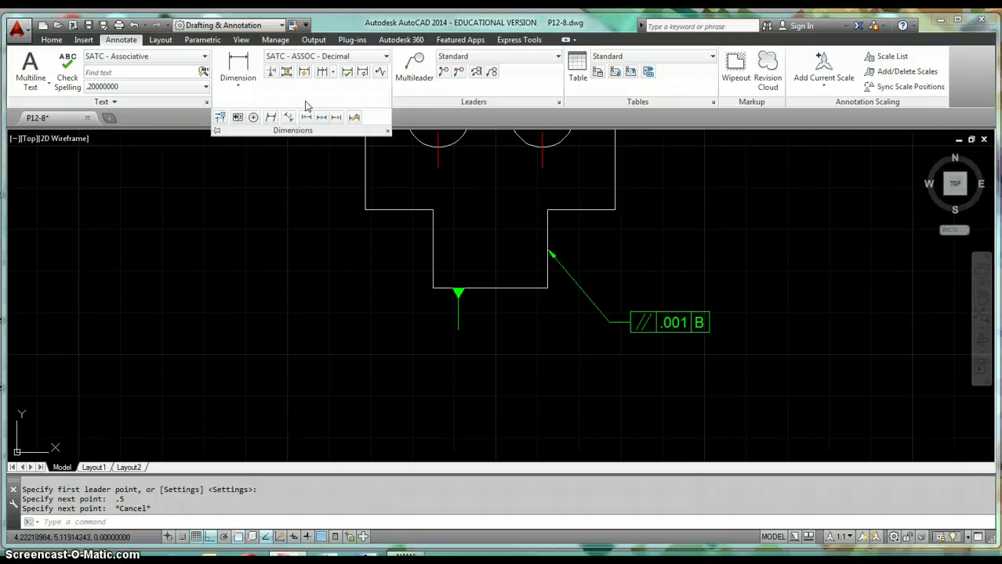
click(238, 117)
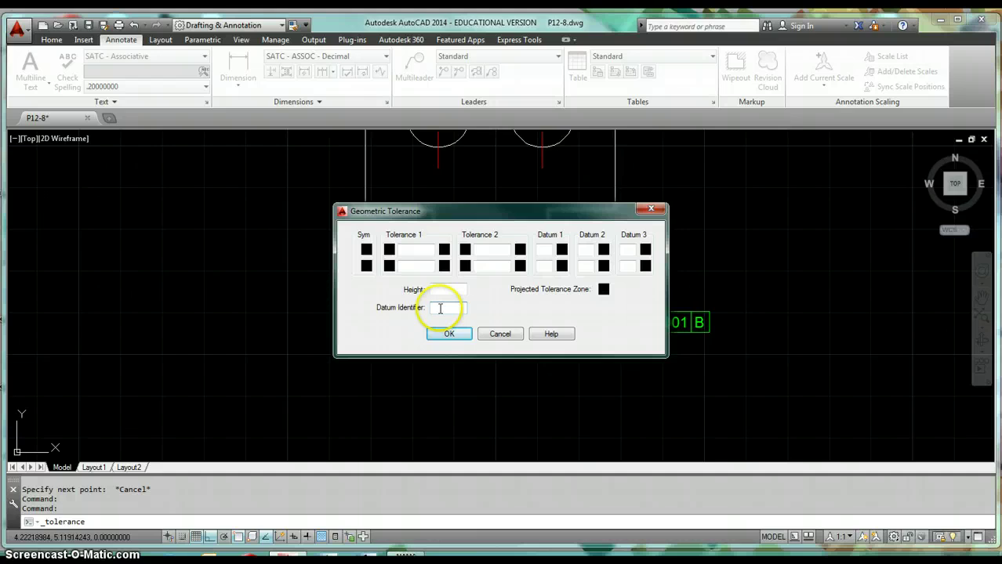
click(441, 308)
text(A)
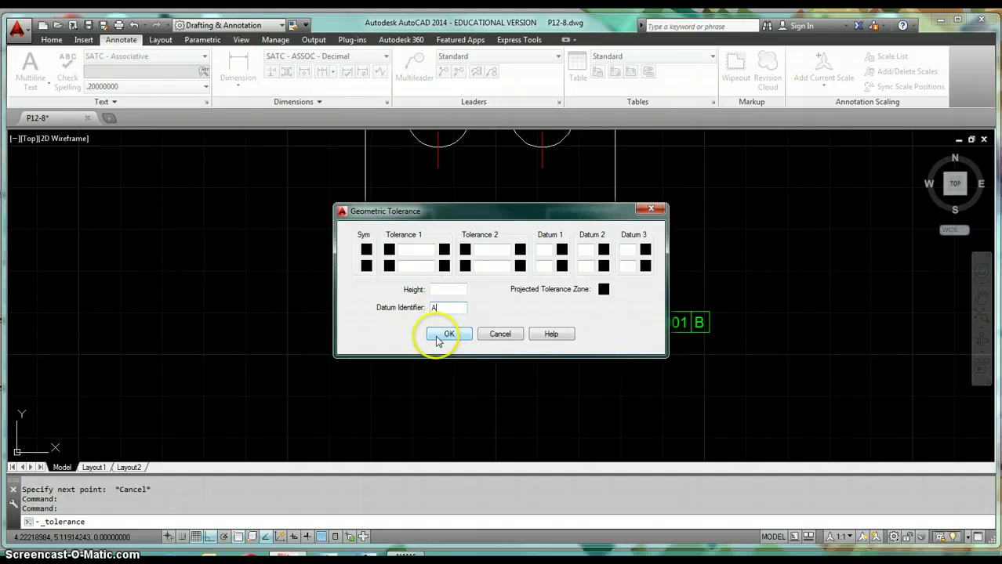
click(444, 334)
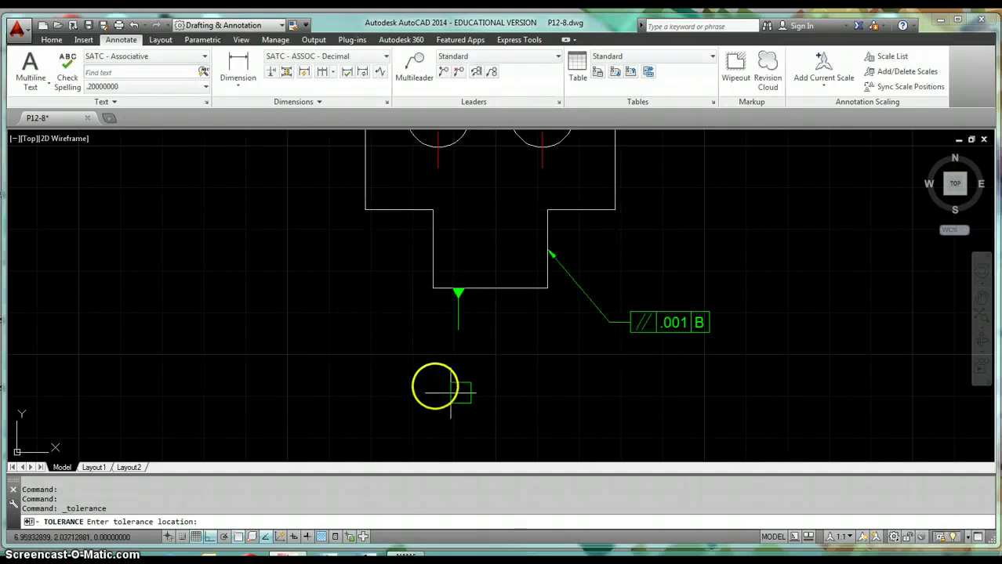
scroll(455, 398, up, 2)
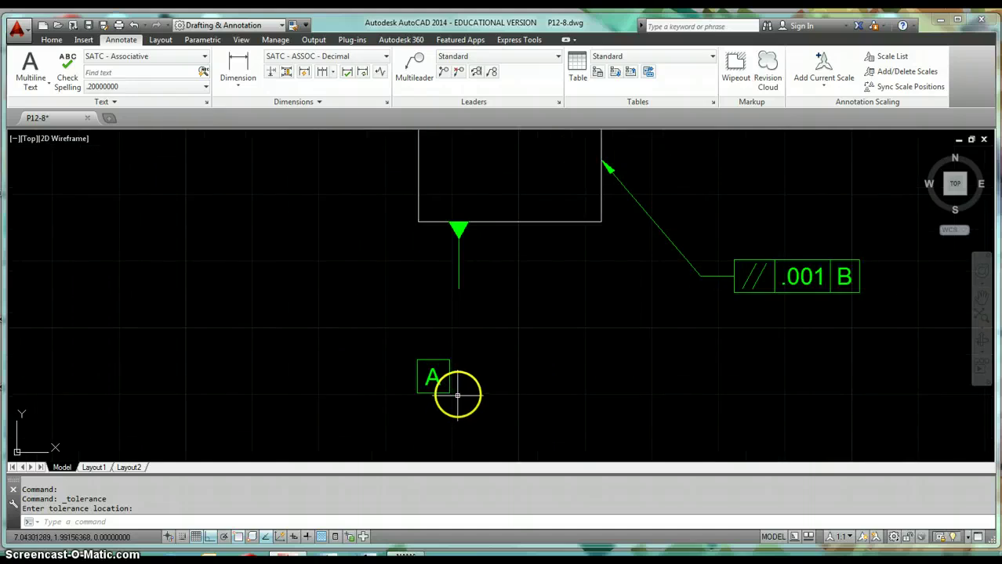
click(458, 396)
- Move the A box by its top middle onto the leader's end
text(M)
key(Return)
click(464, 354)
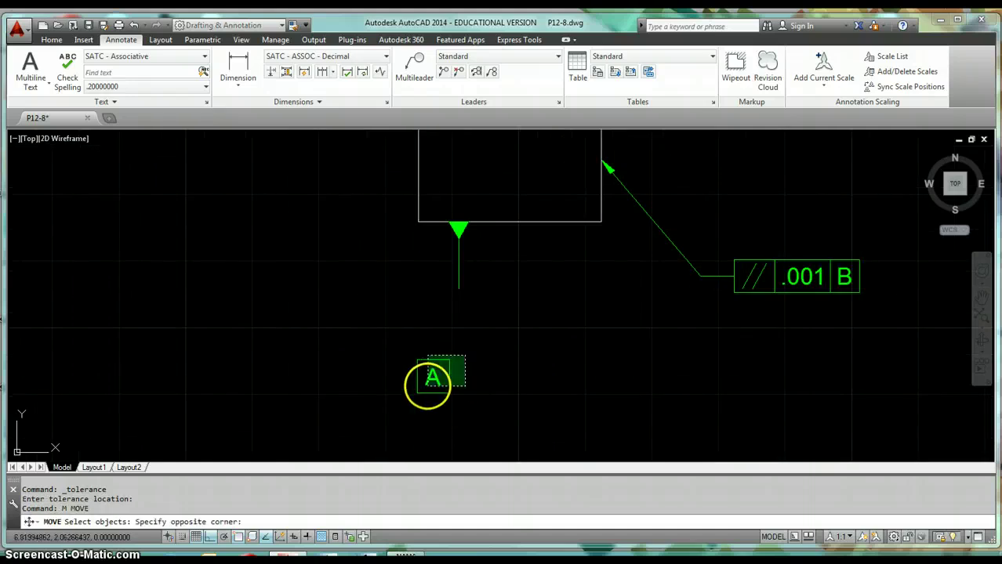
click(426, 390)
key(Return)
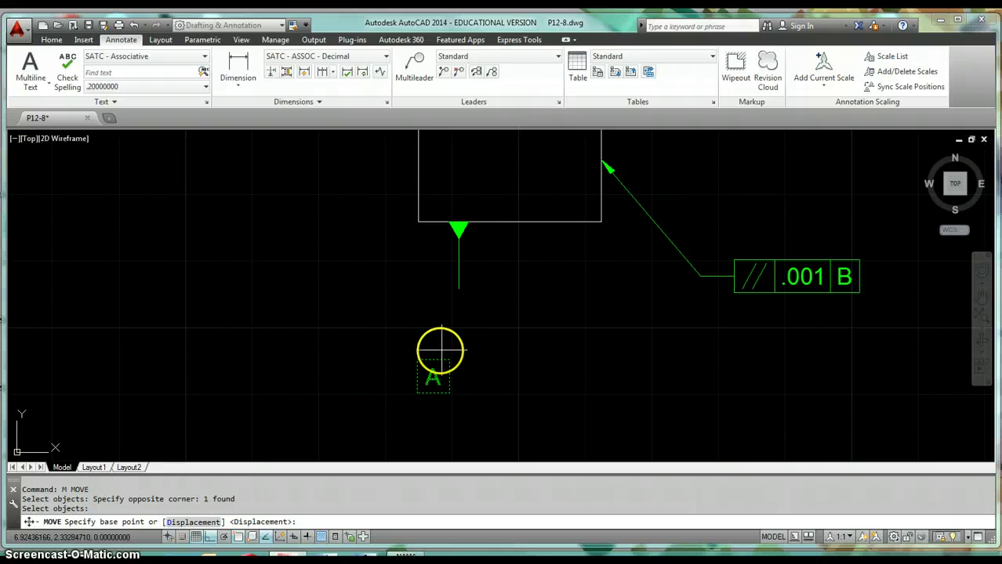
click(432, 360)
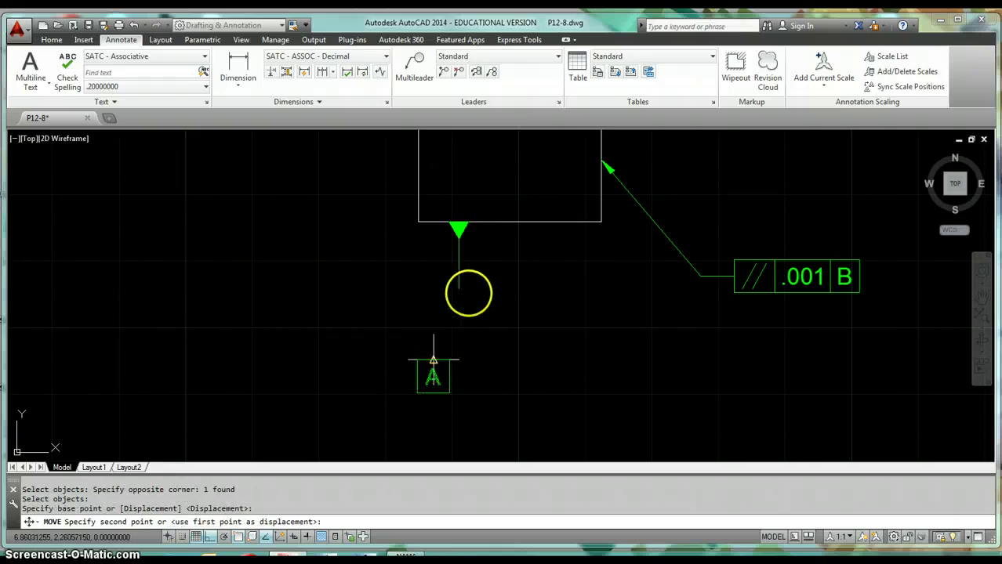
click(459, 290)
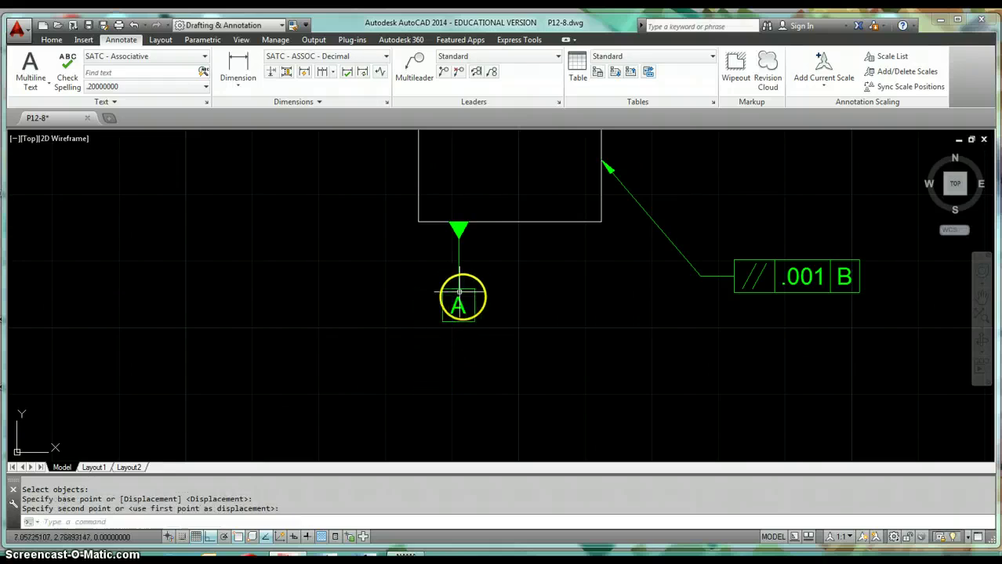
scroll(475, 330, down, 5)
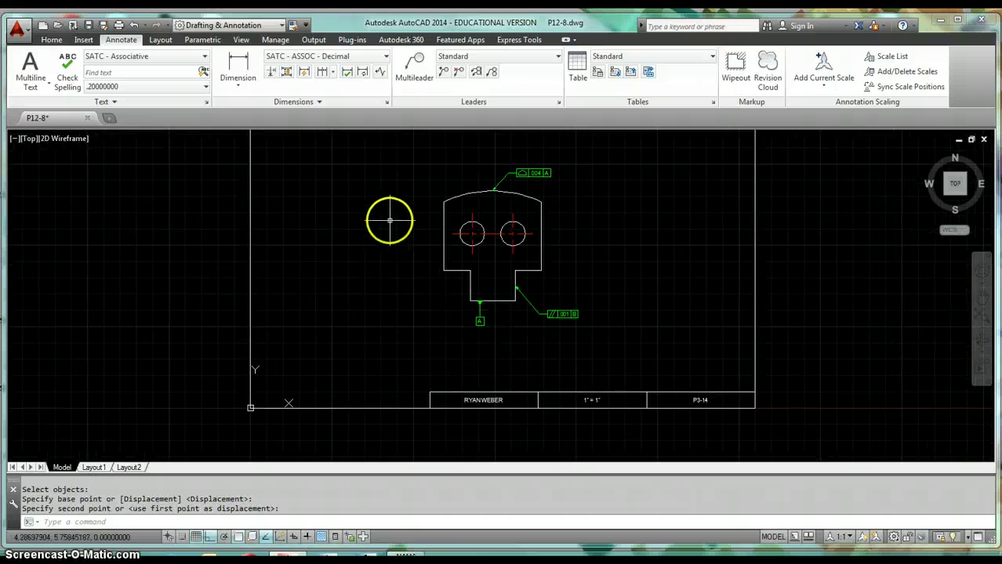
- Draw a textless 0.5-unit quick leader with a filled triangle on the part's left edge
scroll(427, 246, up, 3)
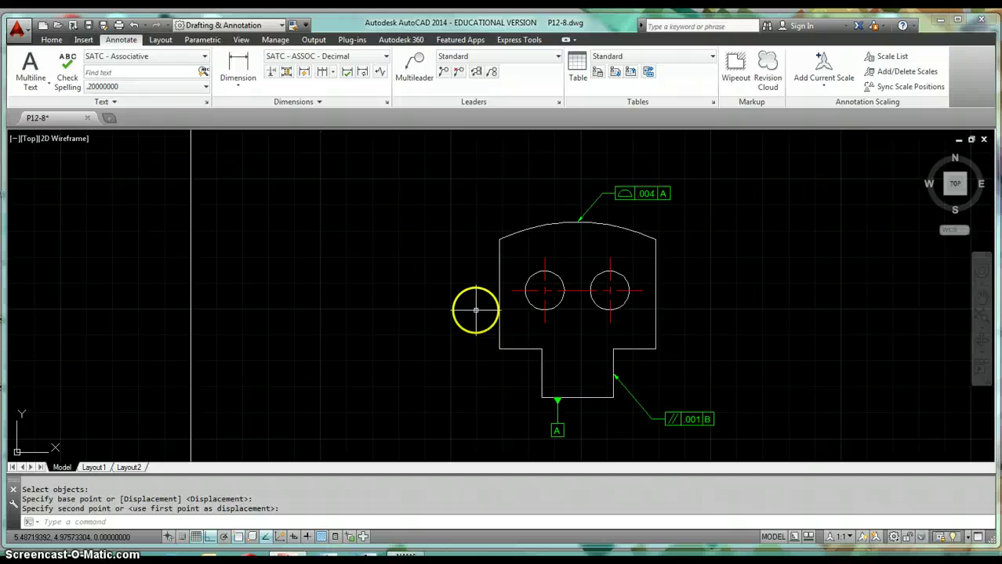
text(E)
key(Return)
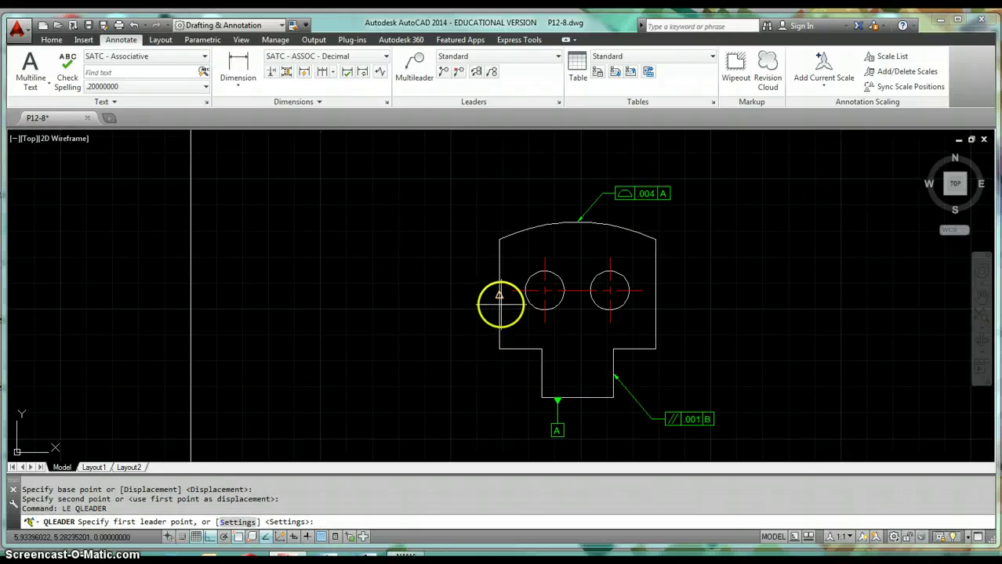
click(500, 294)
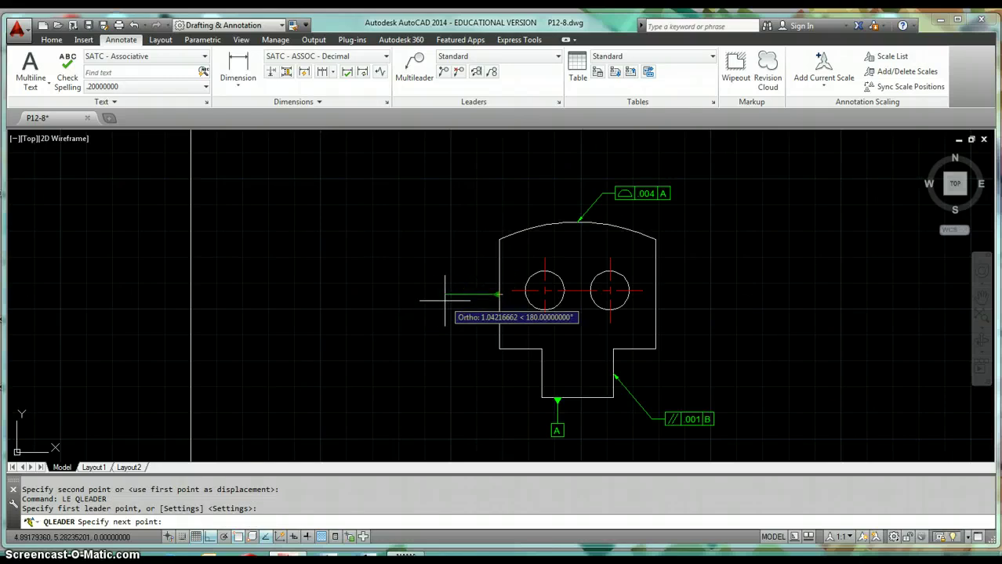
text(.5)
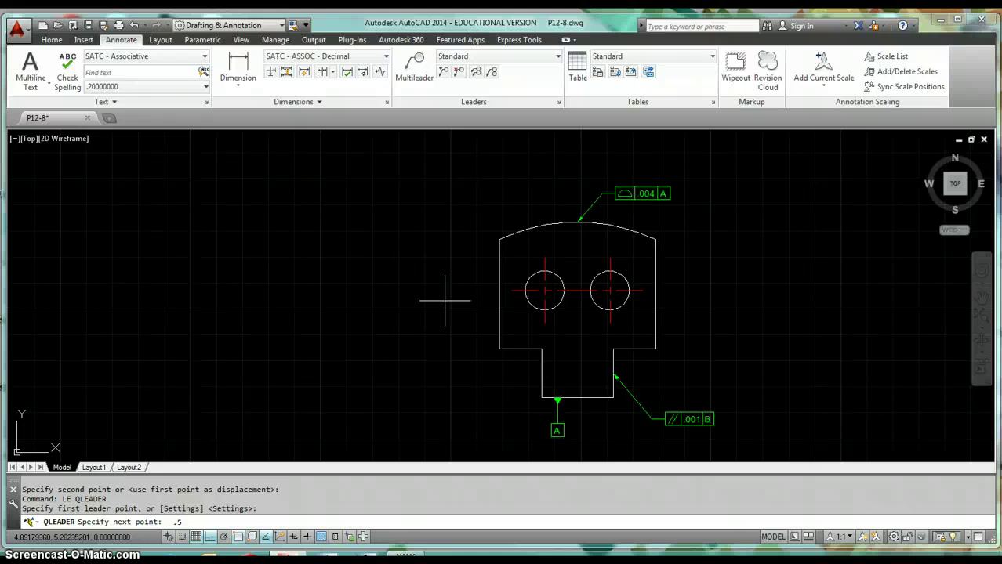
key(Return)
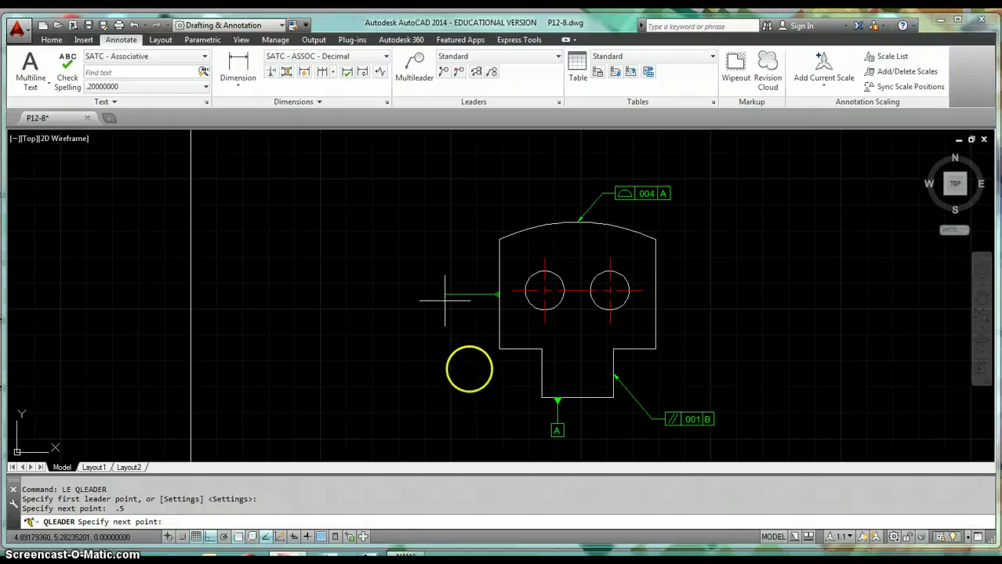
key(Escape)
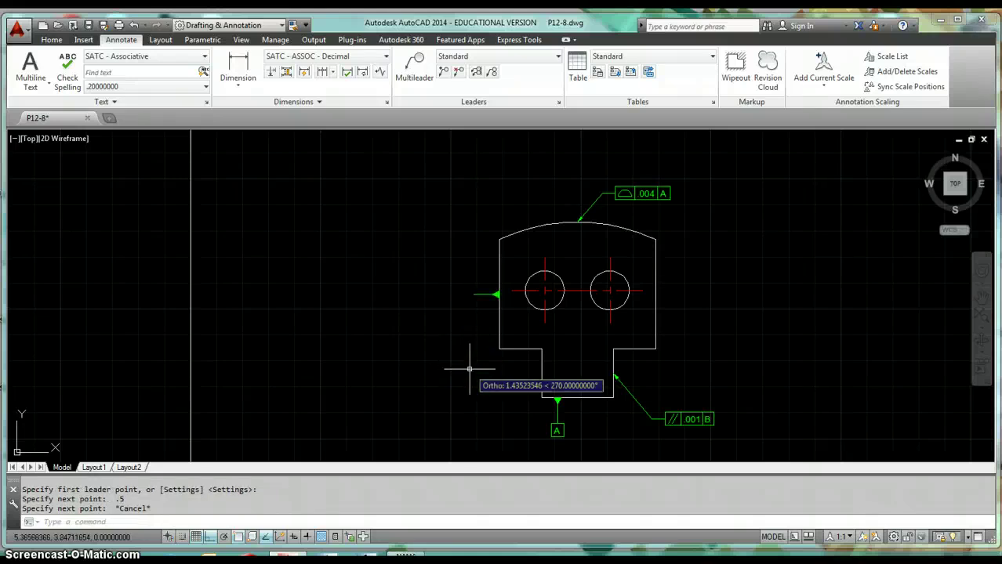
scroll(491, 319, up, 4)
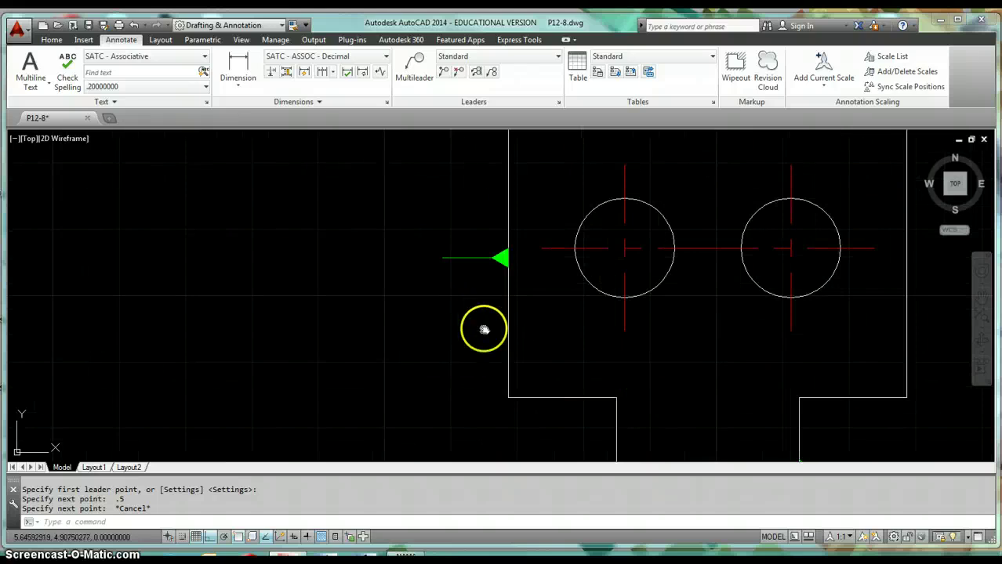
middle_drag(483, 331, 497, 352)
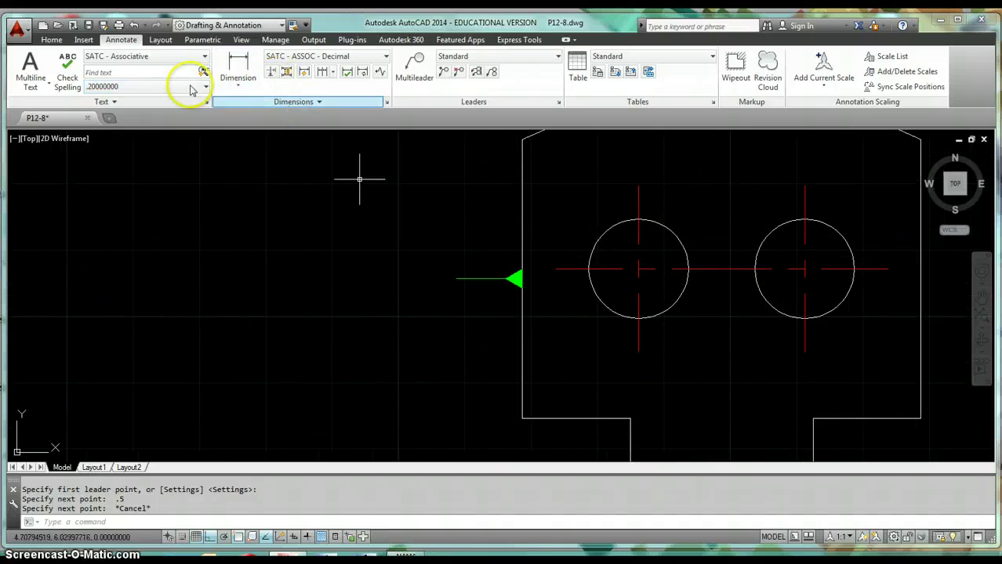
- Create a tolerance frame with datum identifier B and place it left of the leader
click(301, 105)
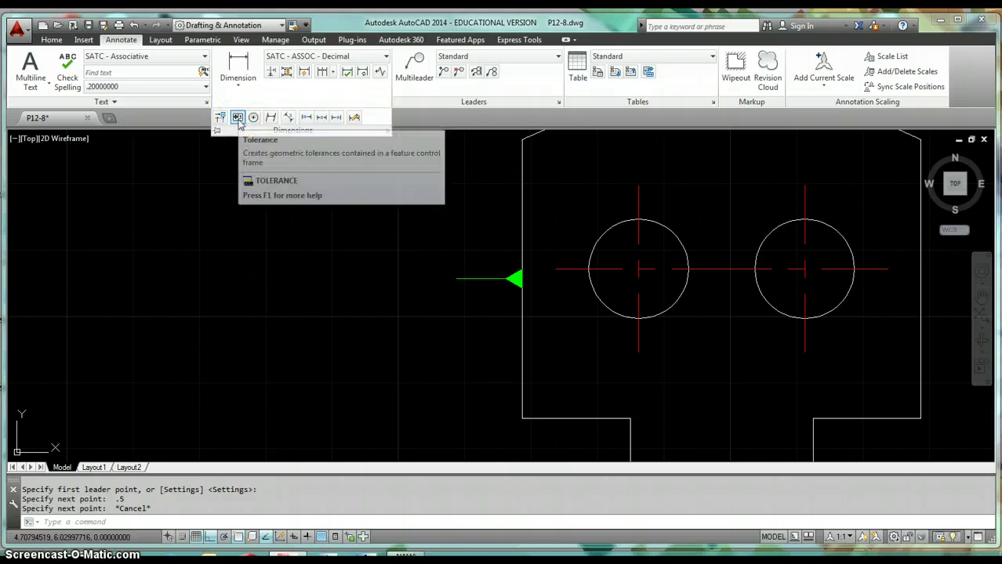
click(239, 117)
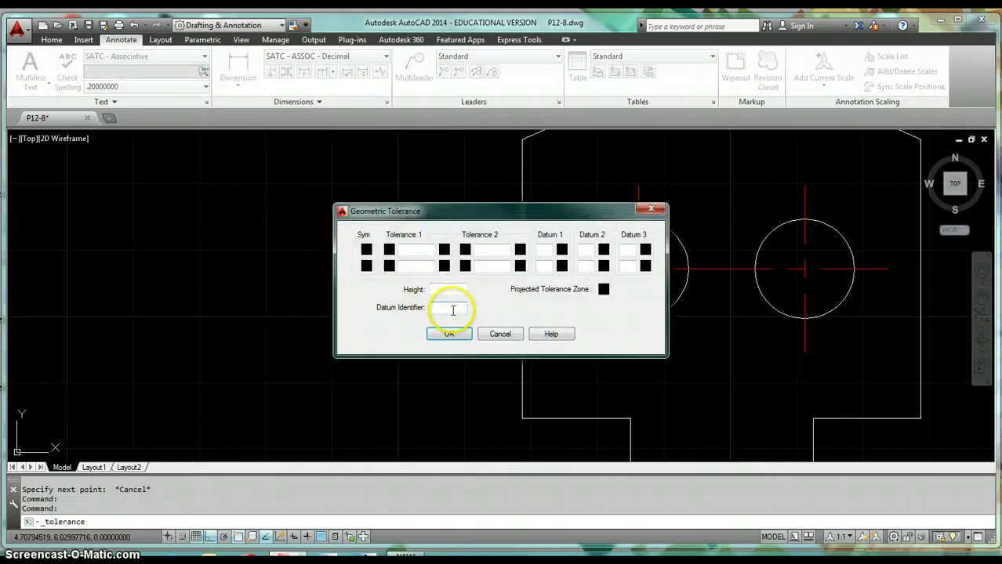
click(452, 311)
text(B)
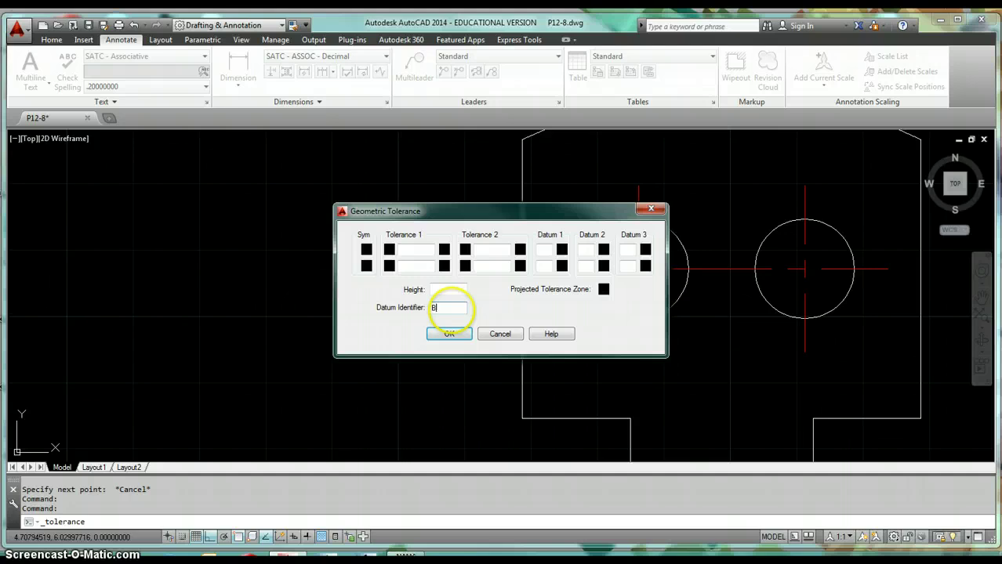
click(449, 334)
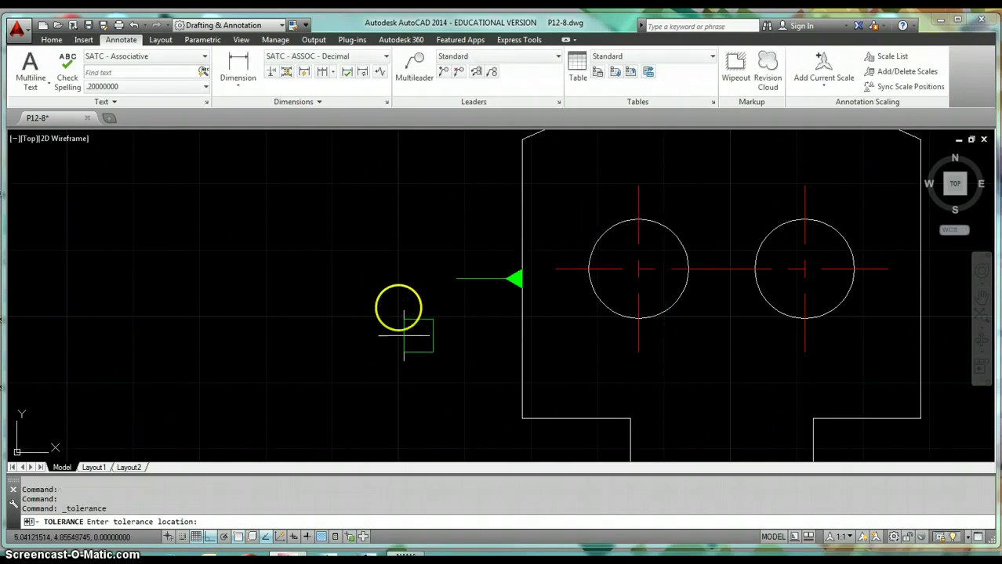
click(385, 284)
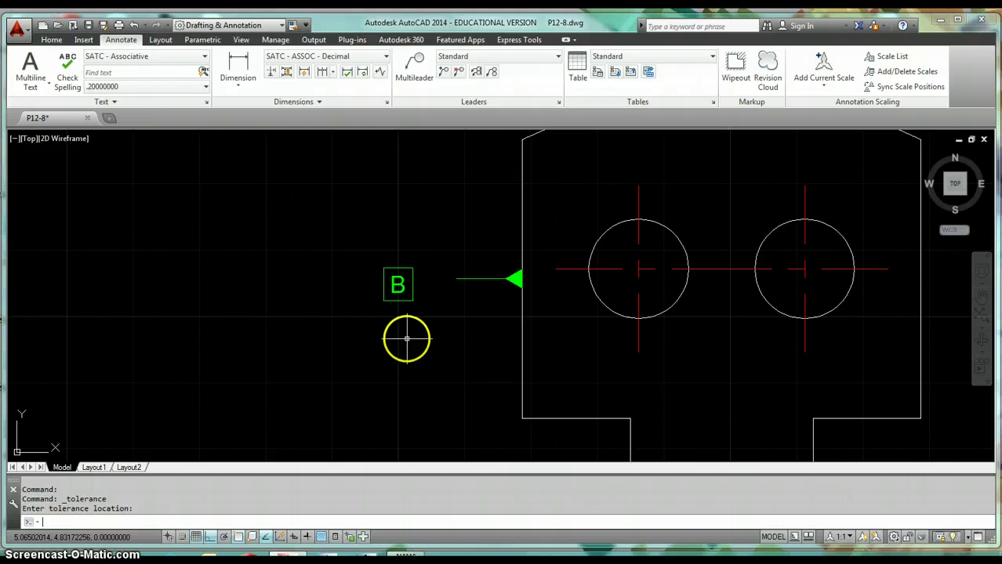
- Move the B box by its right-middle point onto the left leader's end
text(m)
key(Return)
click(430, 316)
click(369, 284)
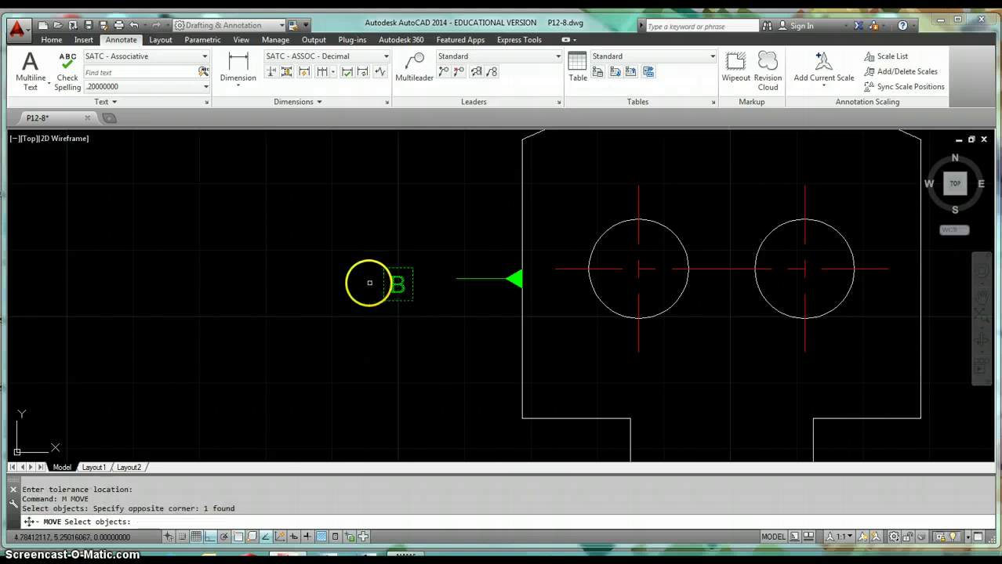
key(Return)
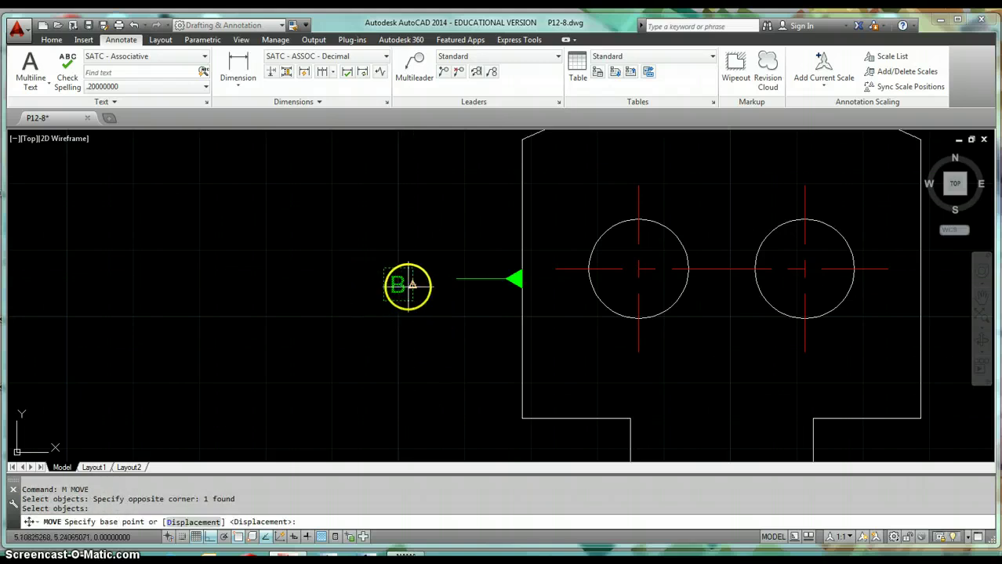
click(412, 285)
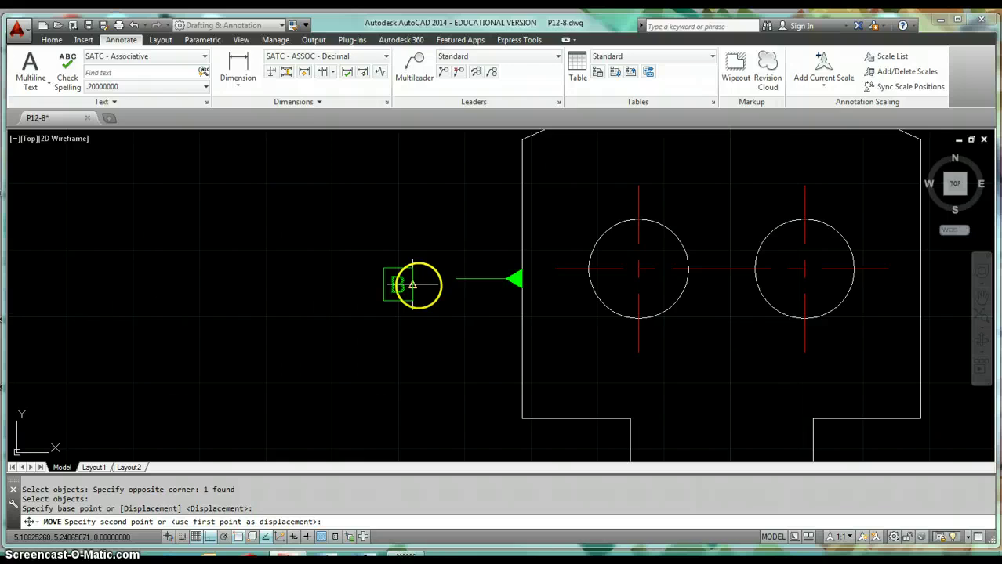
click(456, 279)
scroll(476, 345, down, 5)
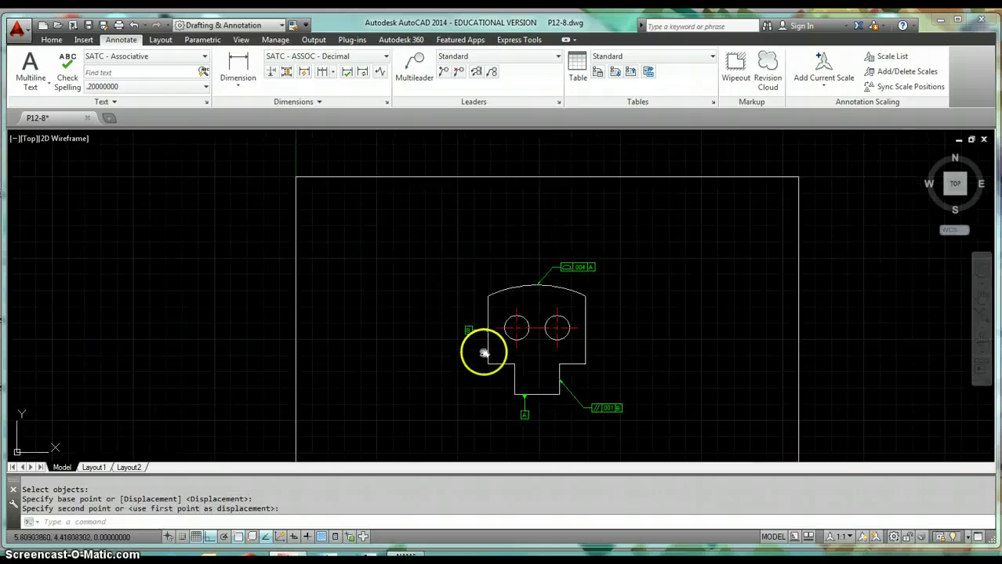
middle_drag(485, 349, 508, 318)
scroll(504, 322, up, 2)
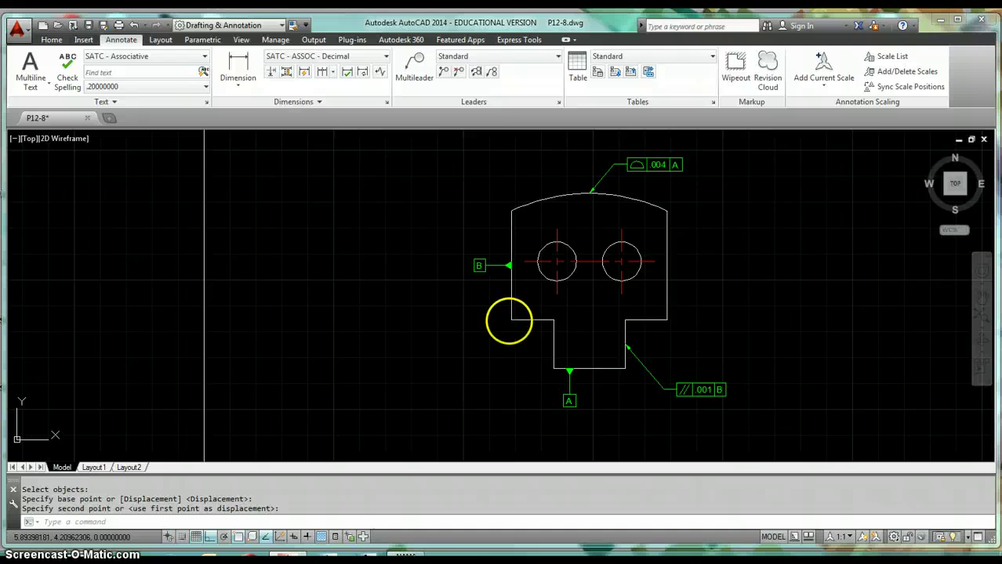